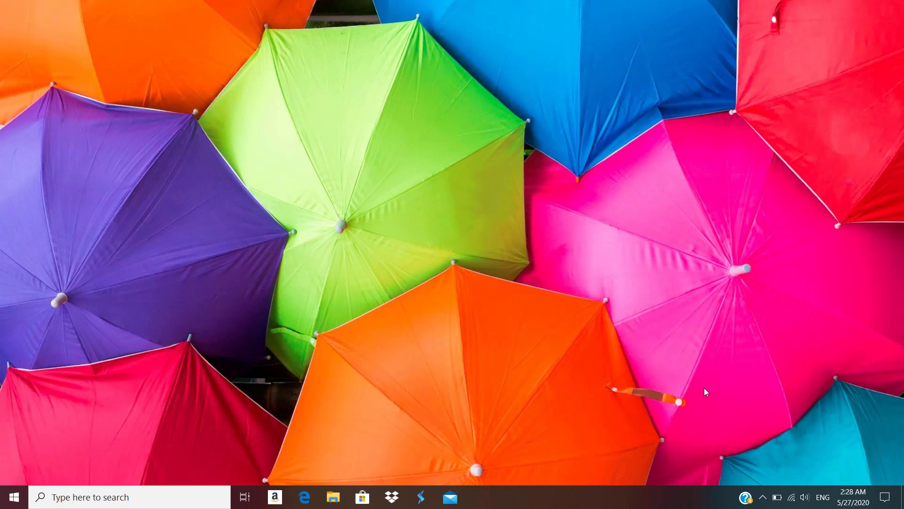
- Open File Explorer's This PC view and select the RECOVERY (E:) drive
click(335, 500)
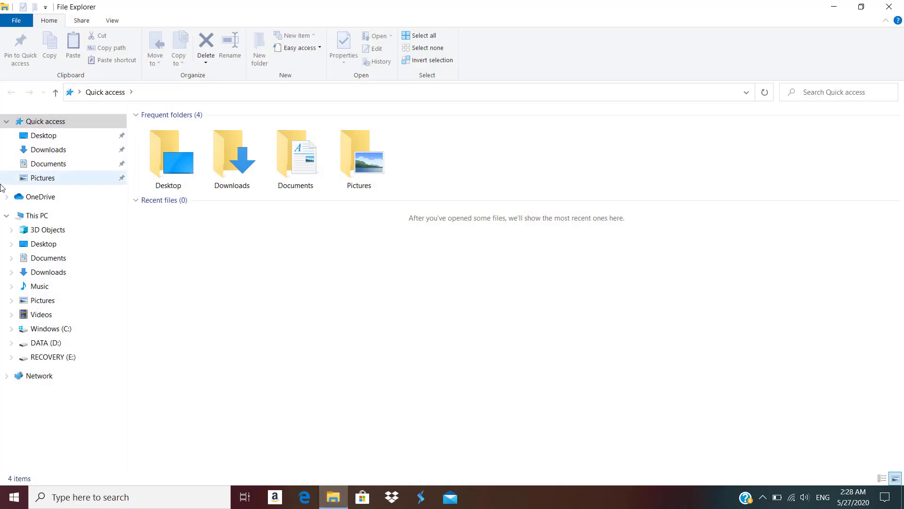
click(29, 216)
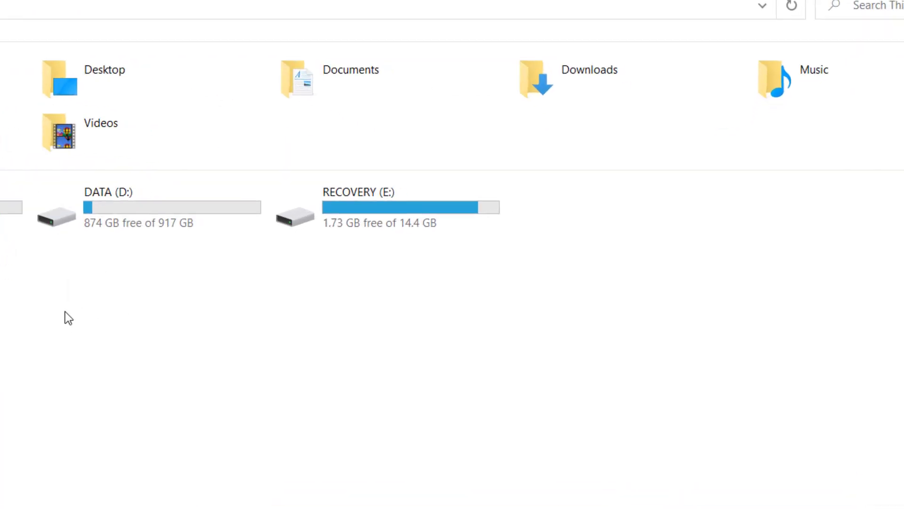
click(370, 218)
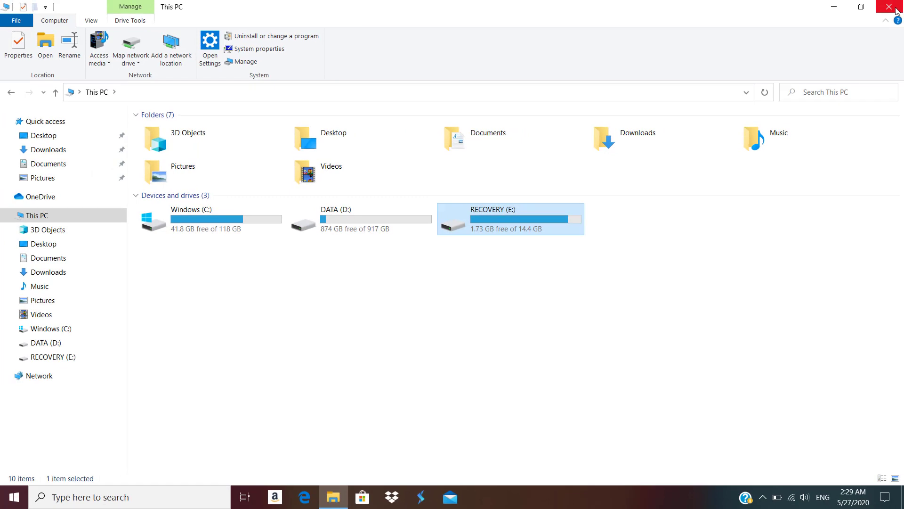
- Close File Explorer and launch Disk Management from the Start quick menu, maximized
click(896, 11)
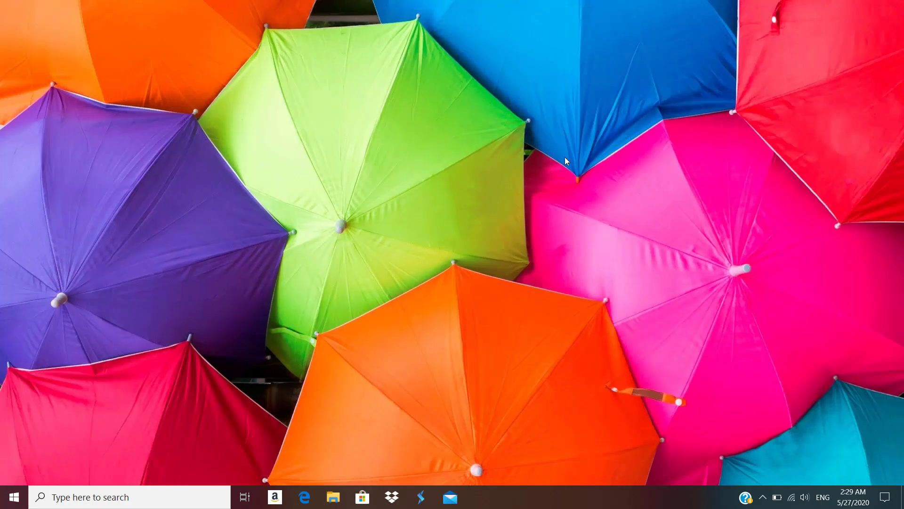
right_click(15, 500)
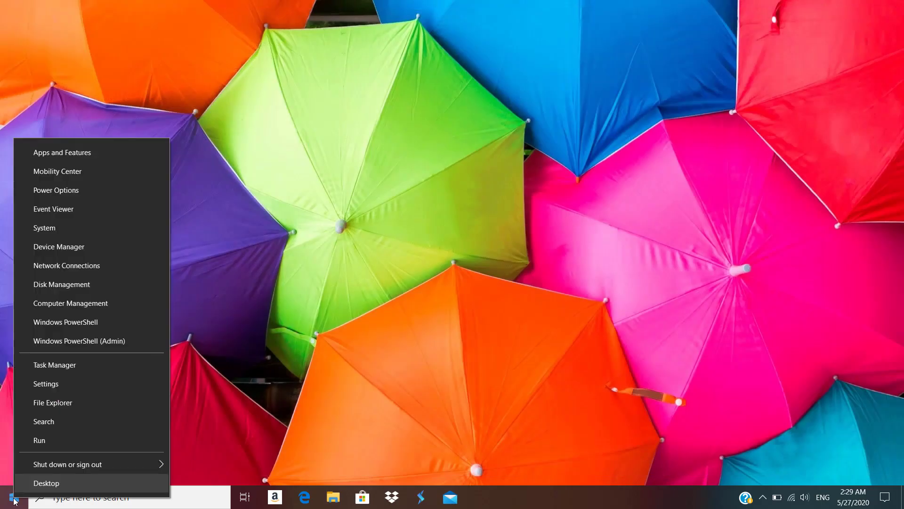
click(90, 285)
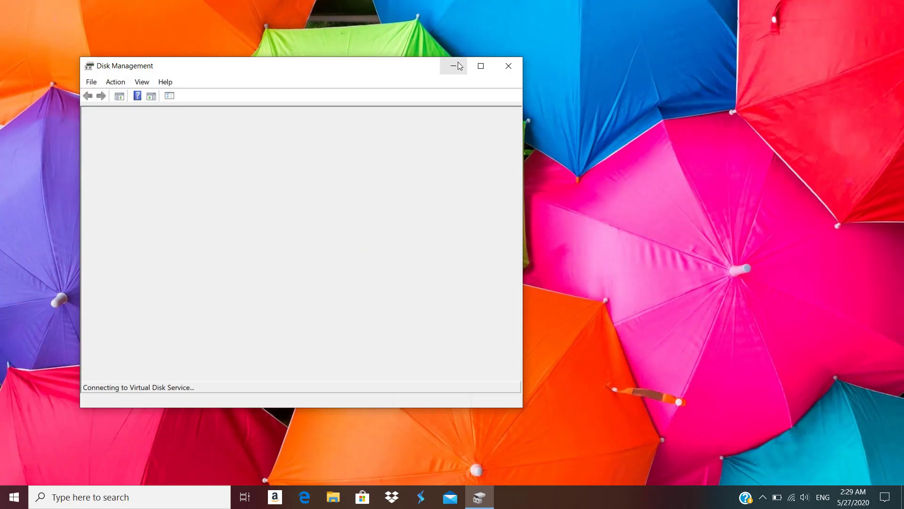
click(480, 65)
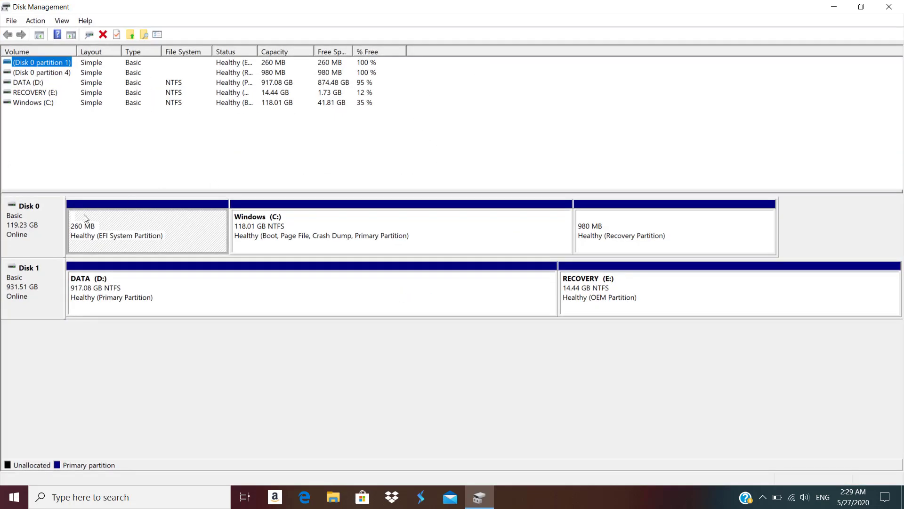
- Inspect Disk 0 and Disk 1 partitions, checking RECOVERY (E:)'s actions without choosing any
click(29, 245)
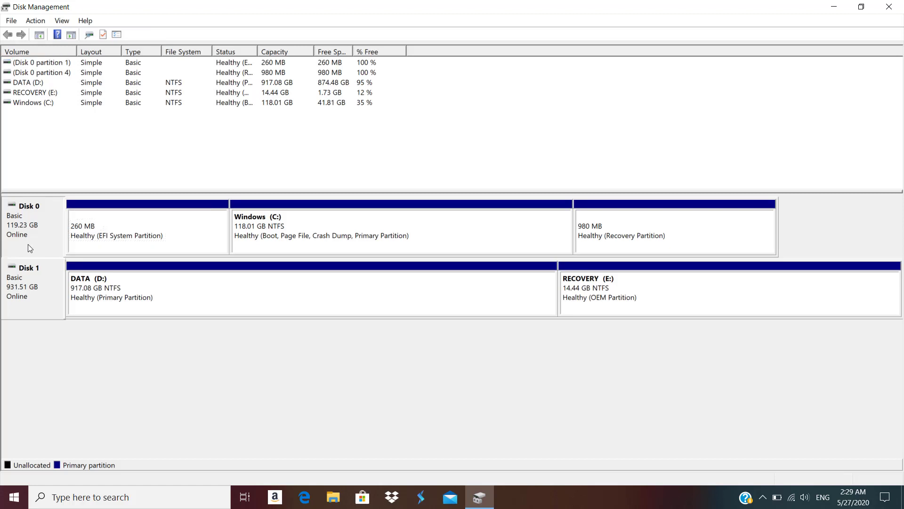
click(26, 290)
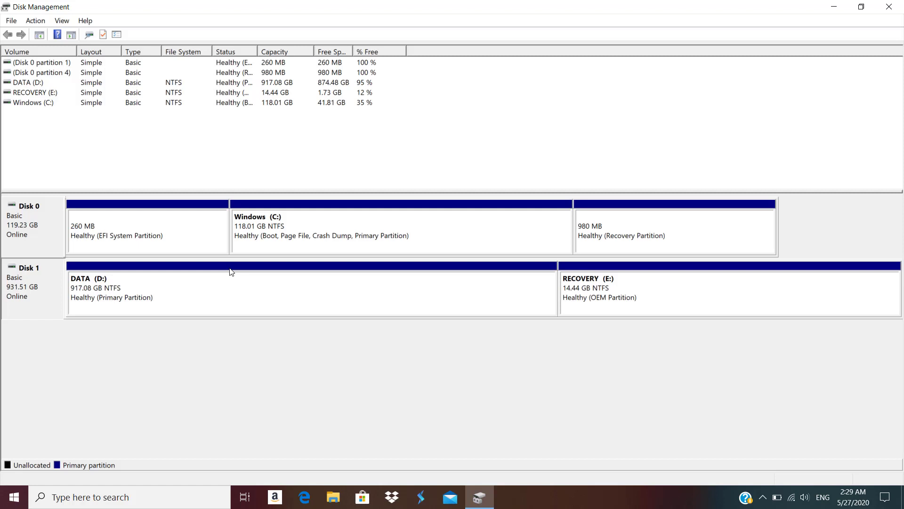
click(607, 289)
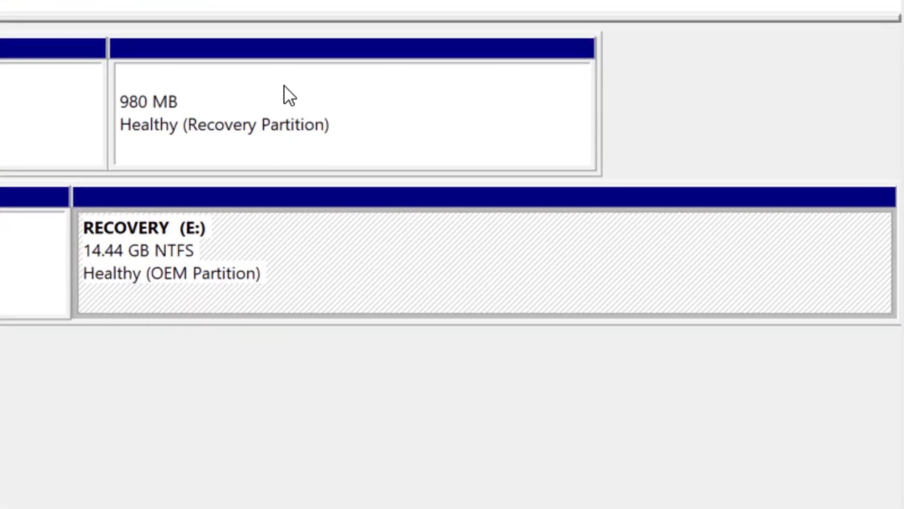
click(363, 116)
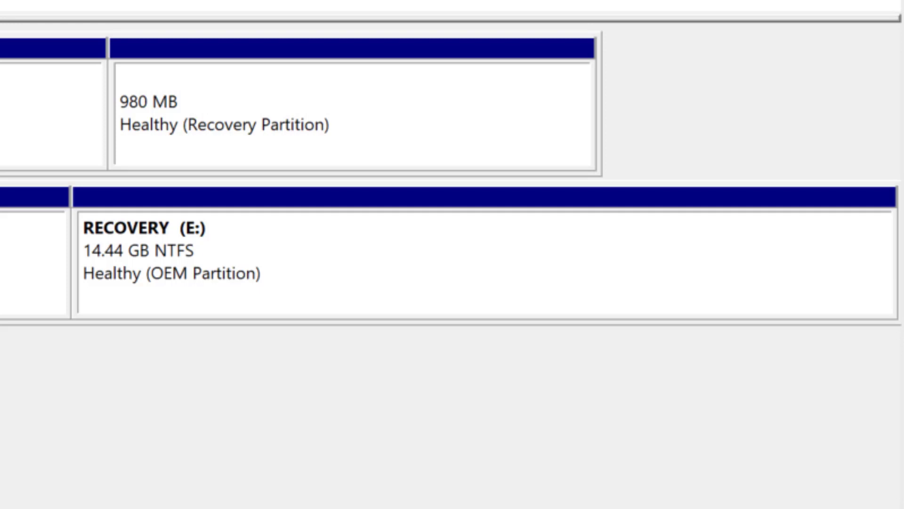
click(387, 257)
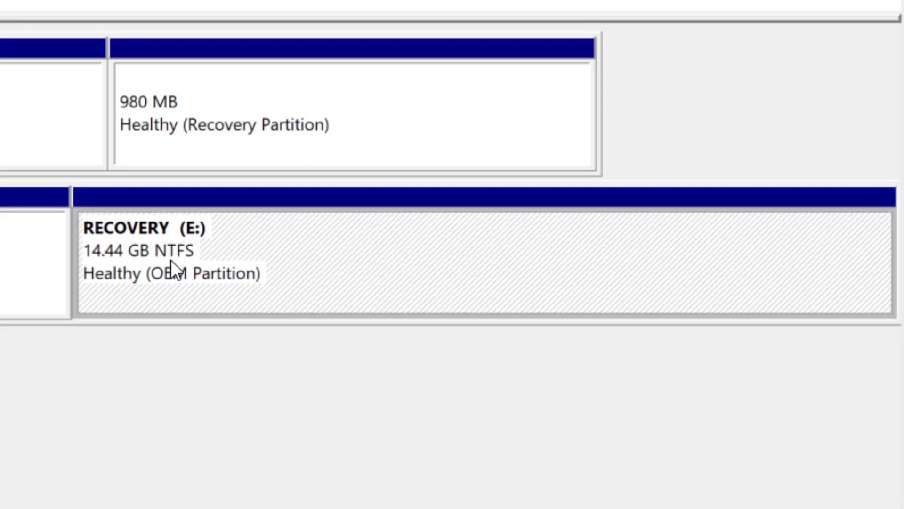
right_click(225, 282)
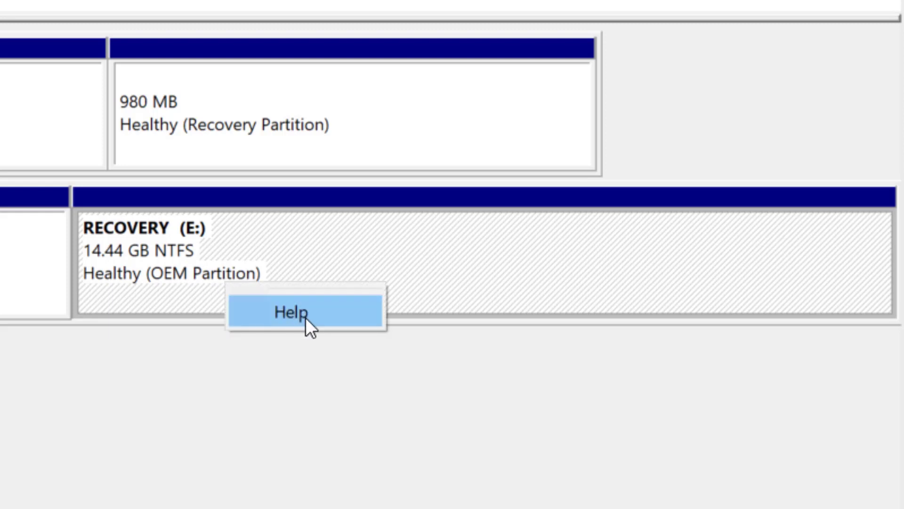
click(191, 272)
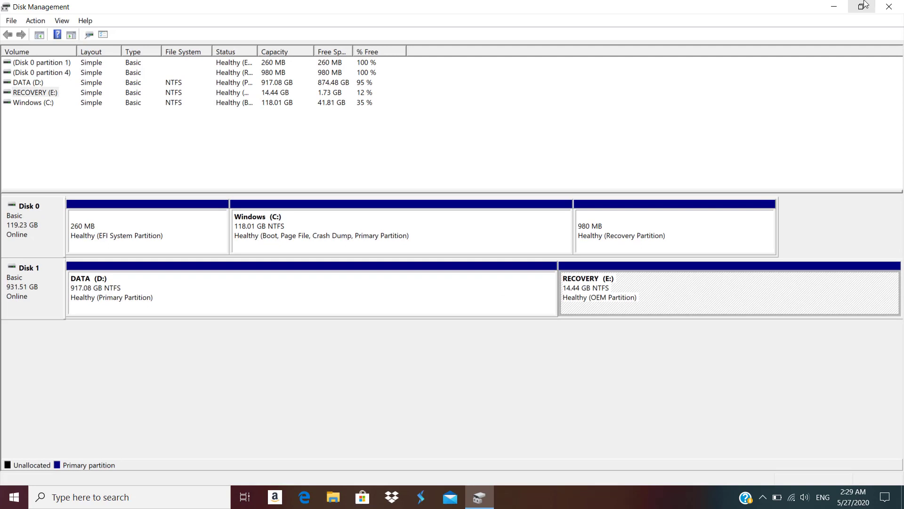
- Close Disk Management and reopen the RECOVERY (E:) drive in File Explorer
click(889, 7)
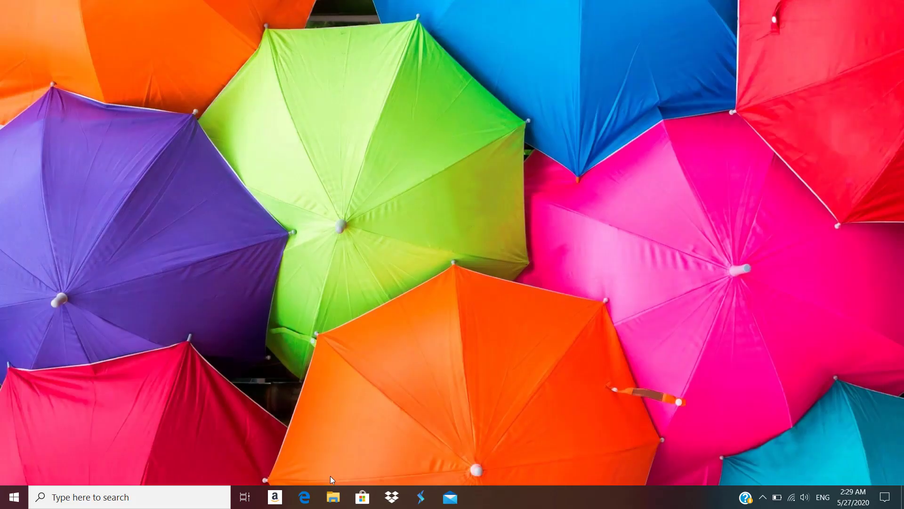
click(332, 495)
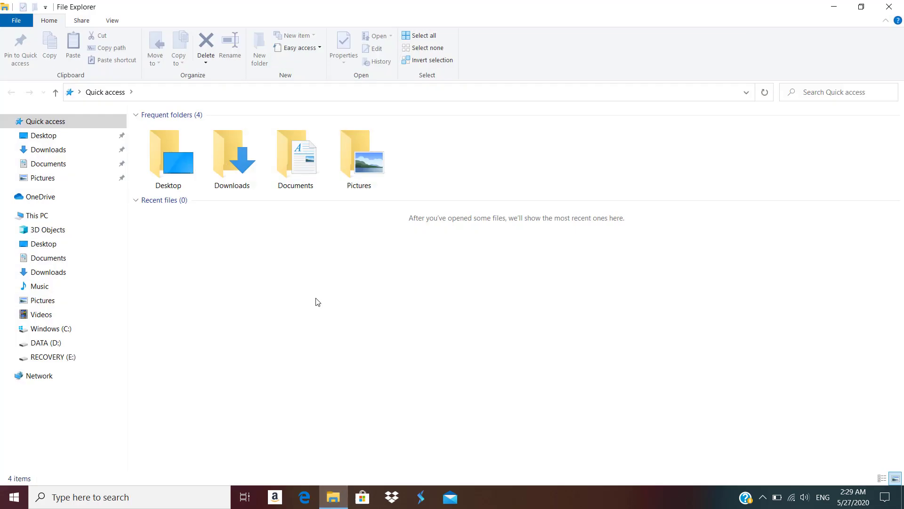
click(51, 359)
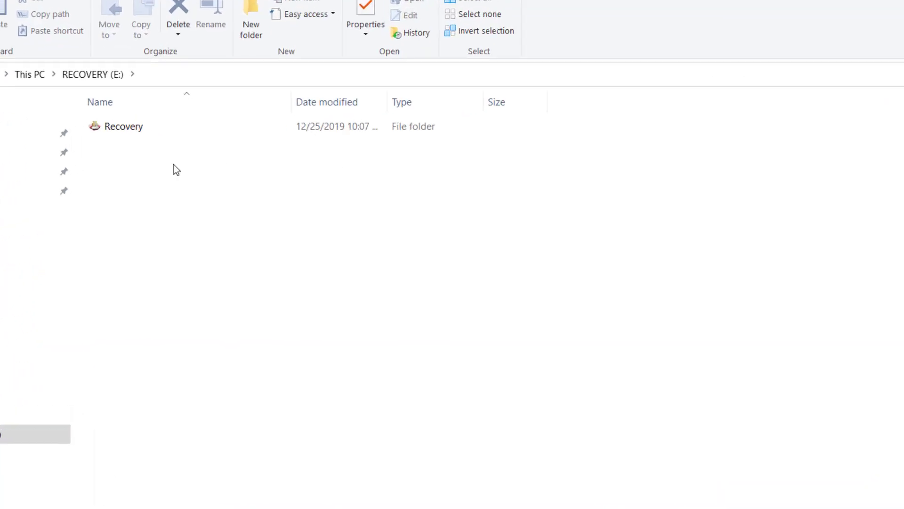
- Check the Recovery folder's properties, then reopen RECOVERY (E:) from This PC
click(111, 125)
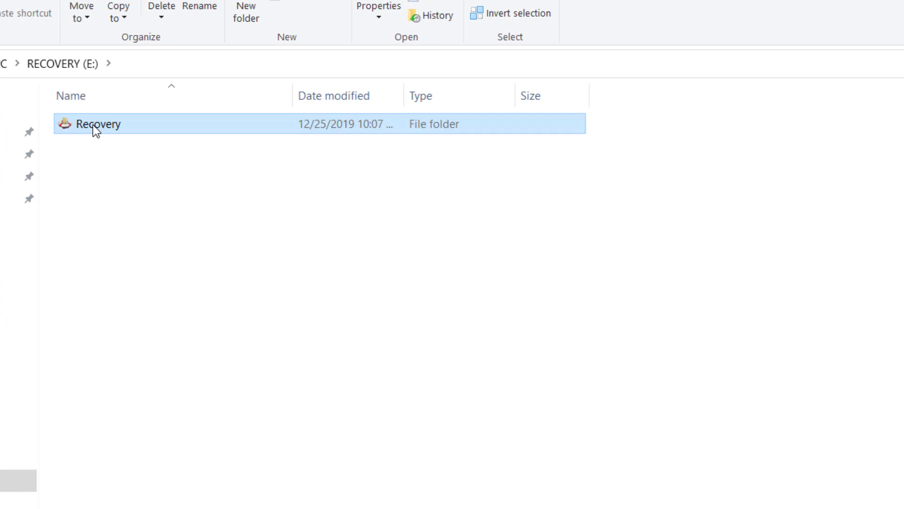
right_click(93, 126)
click(181, 441)
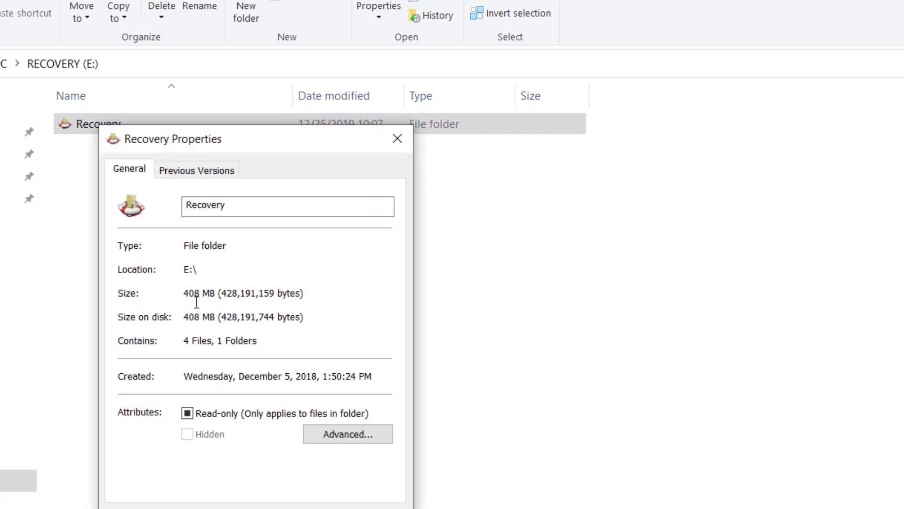
click(397, 139)
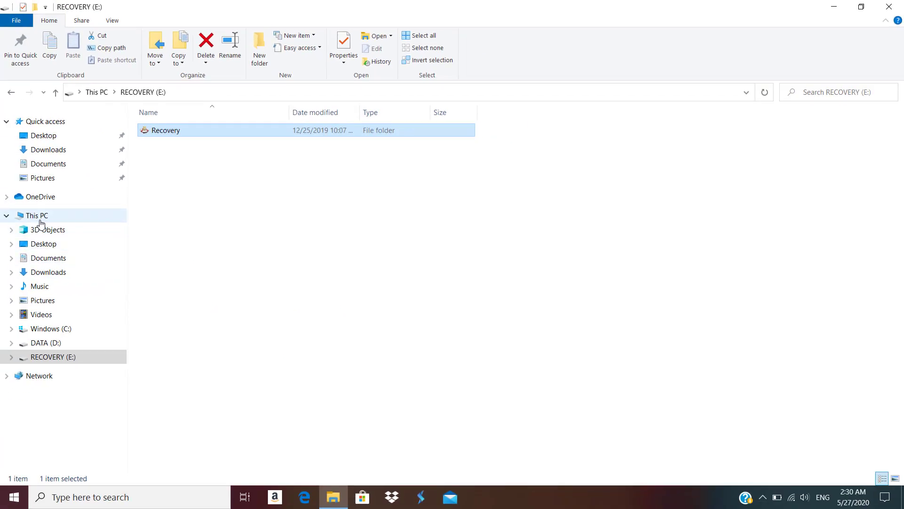
click(39, 217)
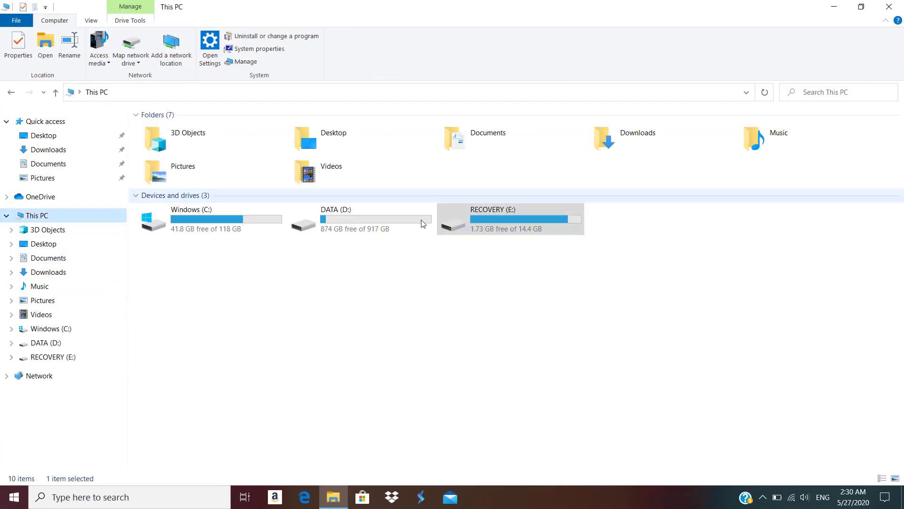
double_click(505, 218)
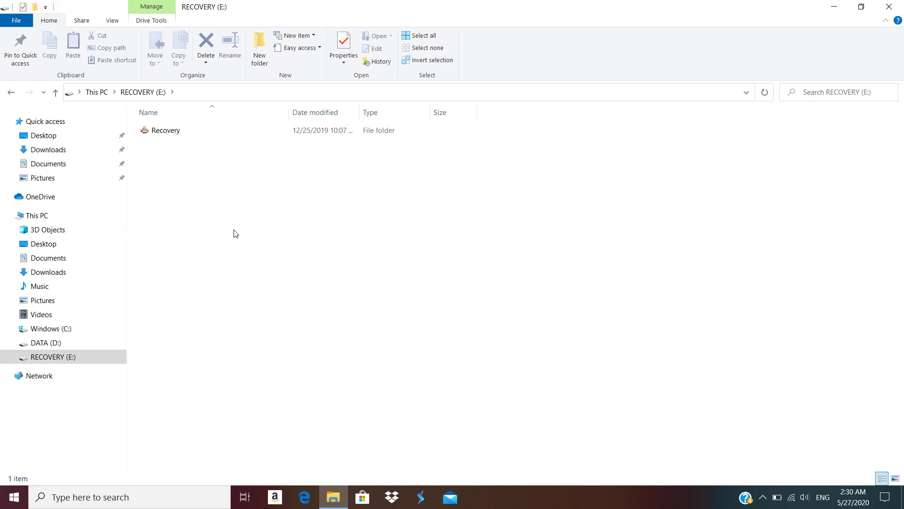
- In Folder Options, show hidden files and stop hiding protected operating system files
click(108, 22)
click(518, 41)
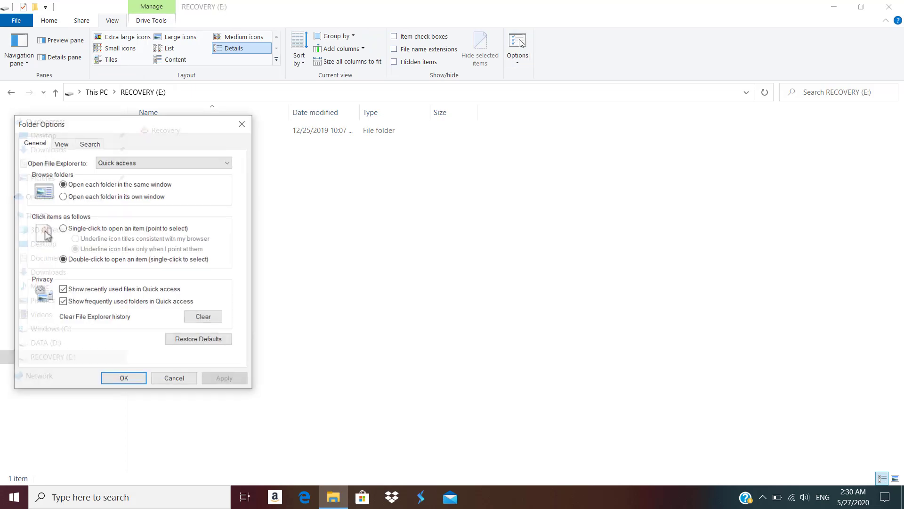
click(60, 143)
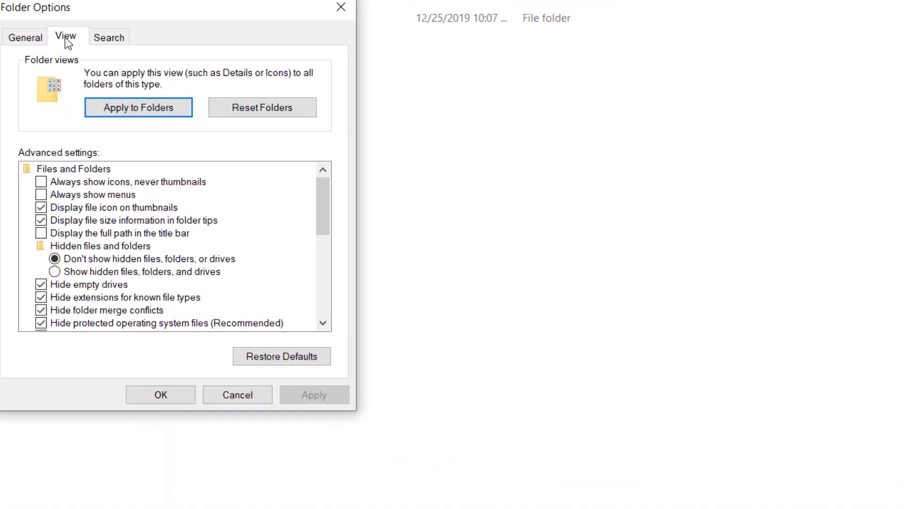
click(55, 271)
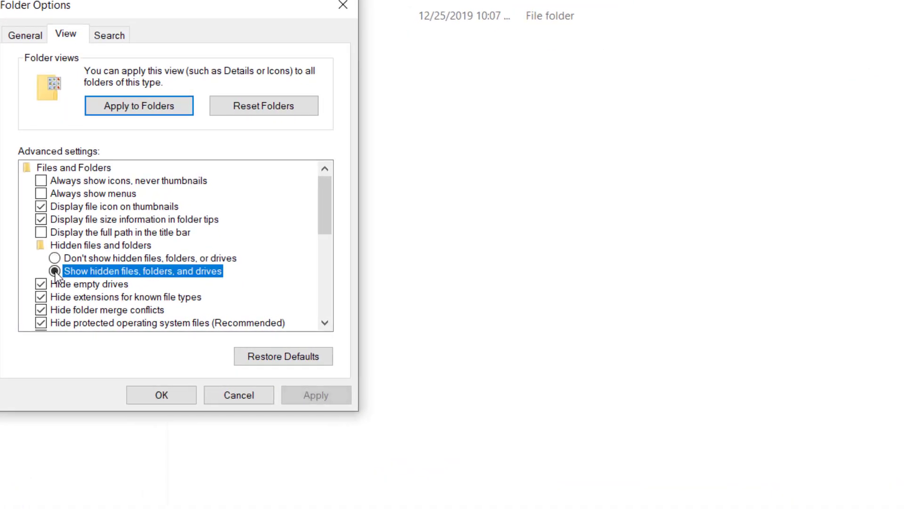
click(76, 323)
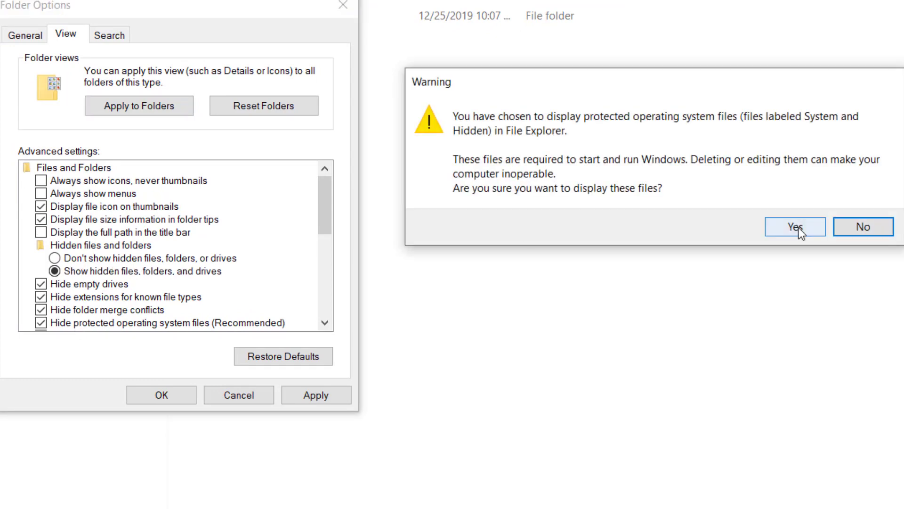
click(797, 227)
click(151, 391)
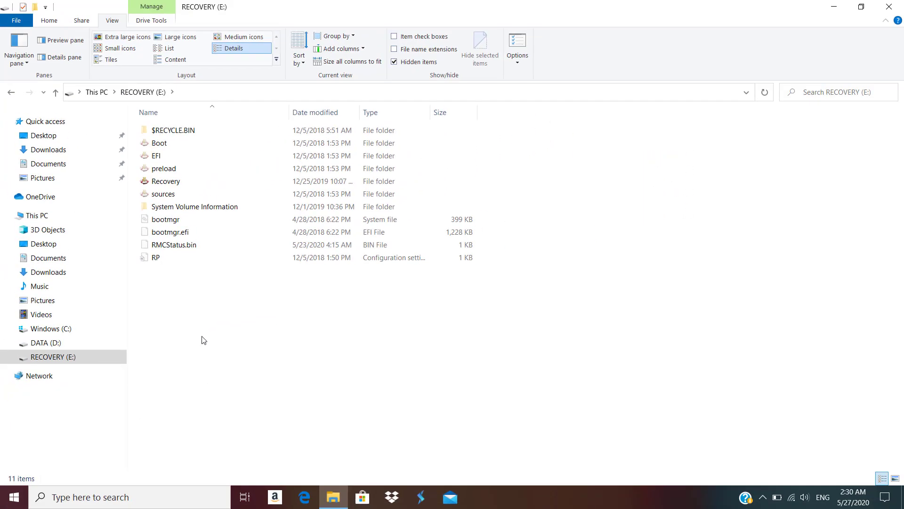
- Switch the RECOVERY (E:) layout from Small icons to Tiles
key(ctrl+shift+4)
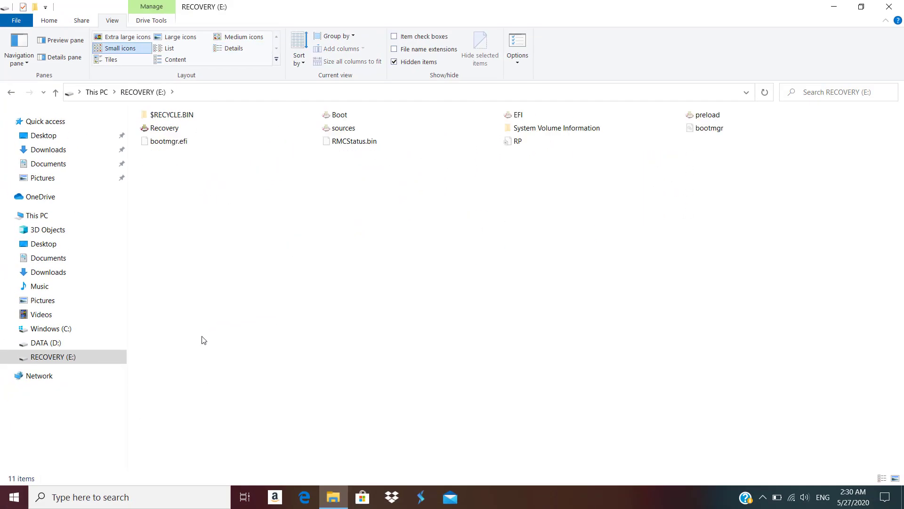
scroll(204, 340, up, 1)
scroll(204, 340, up, 2)
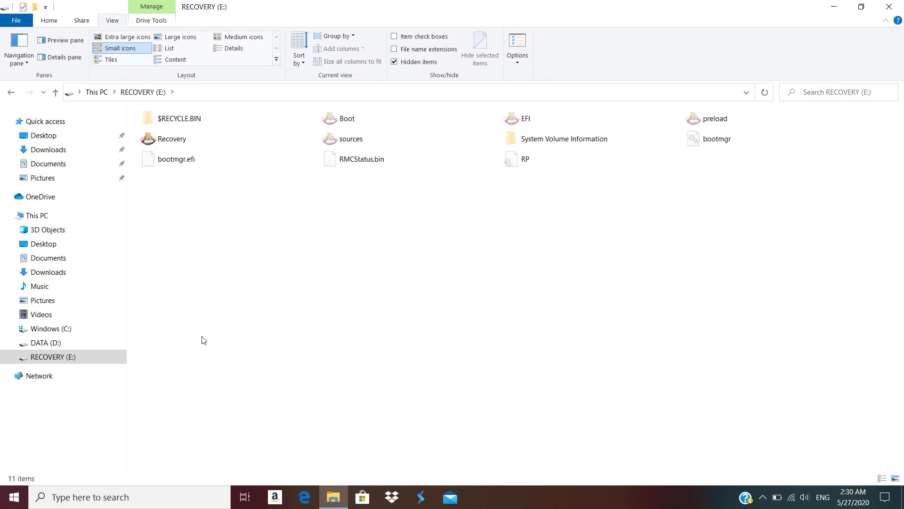
click(111, 59)
- Select the Boot, EFI and preload folders in turn
click(269, 146)
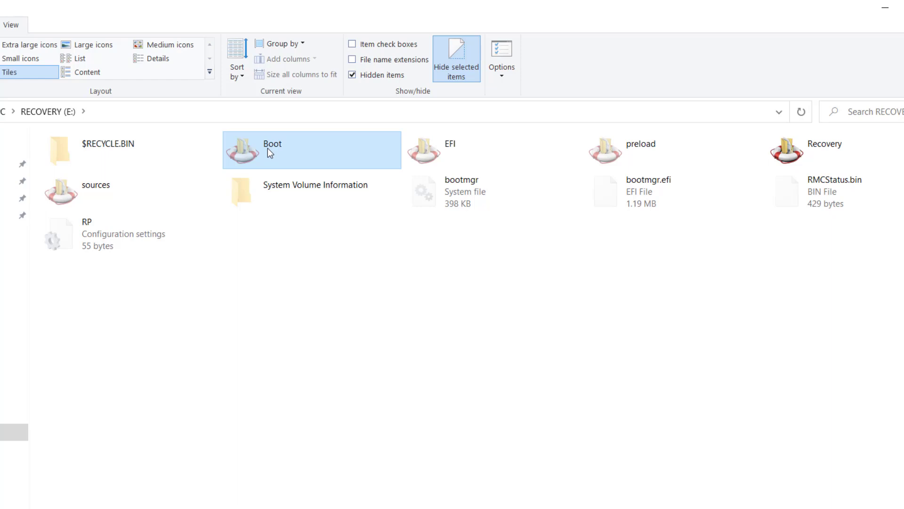
click(467, 154)
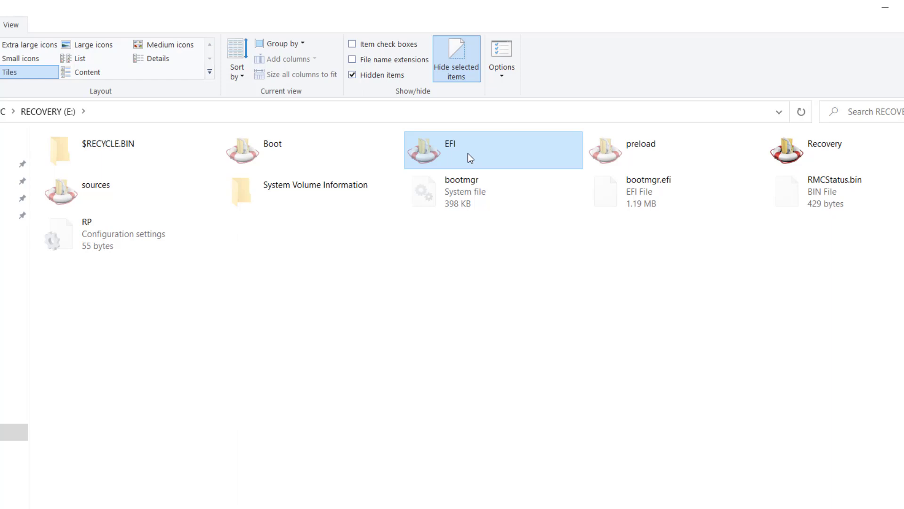
click(611, 150)
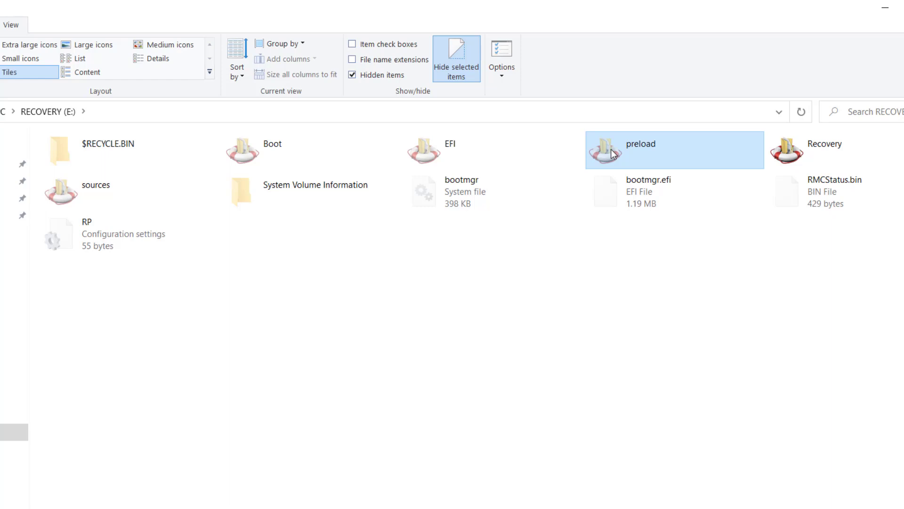
- Read the HP recovery warning inside Boot, return to the drive root, and search Start for cmd
double_click(263, 157)
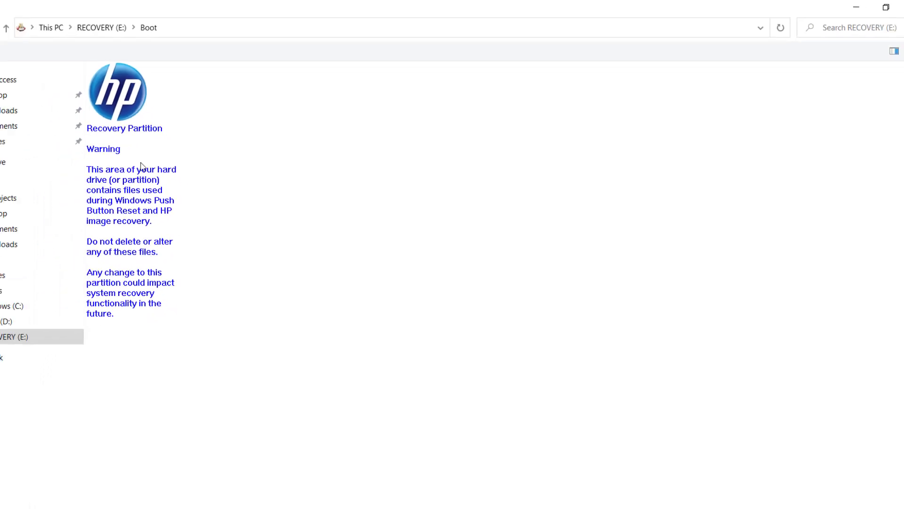
click(13, 27)
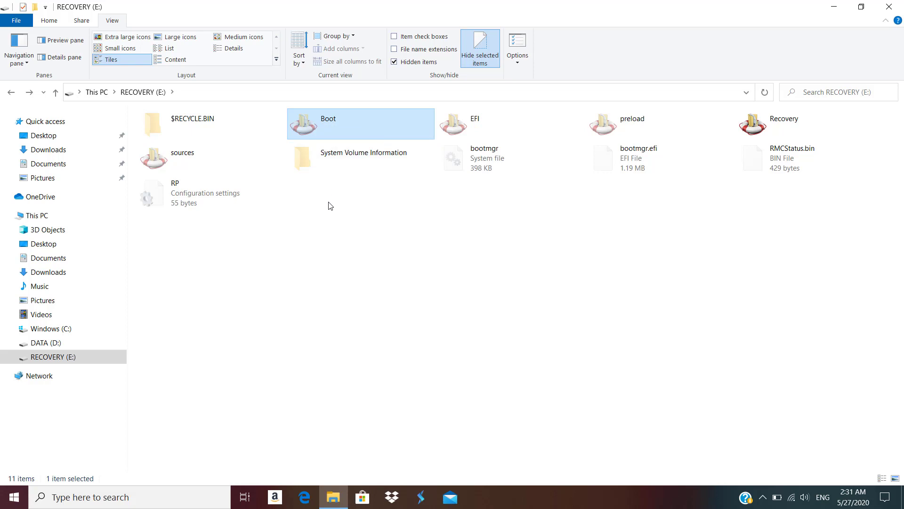
click(6, 495)
text(cmd)
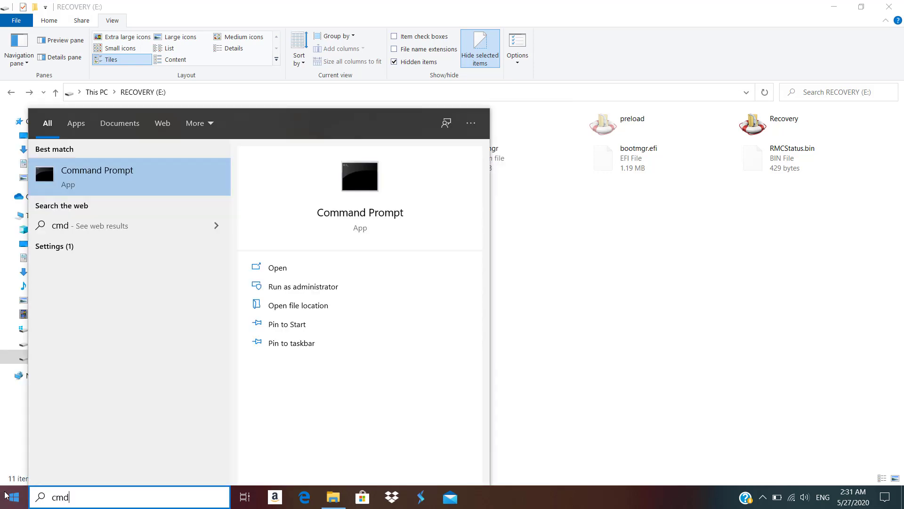
- Launch Command Prompt, switch to drive E: and change into the Boot folder
key(Return)
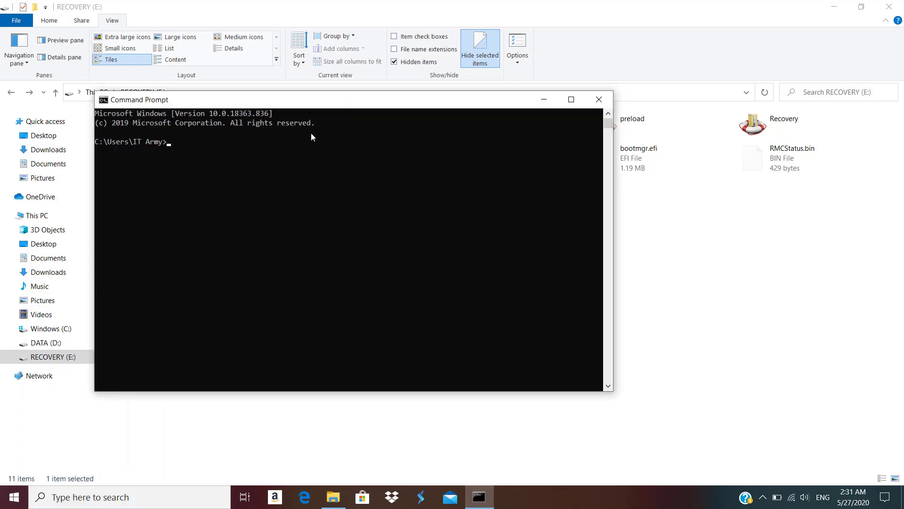
drag(333, 104, 391, 153)
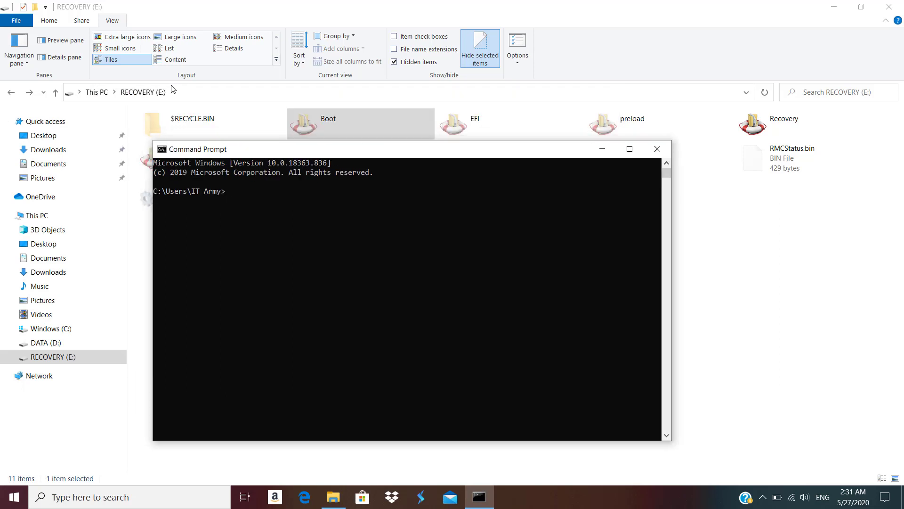
text(e:)
key(Return)
ctrl+scroll(213, 197, up, 3)
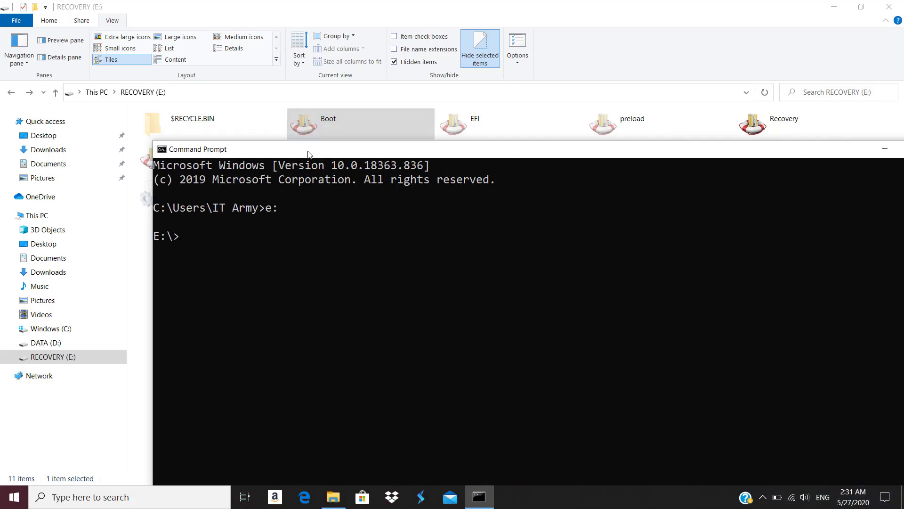
text(cd bo)
key(Tab)
key(Return)
- List the Boot folder with dir and dir /a to reveal its hidden files
text(dir)
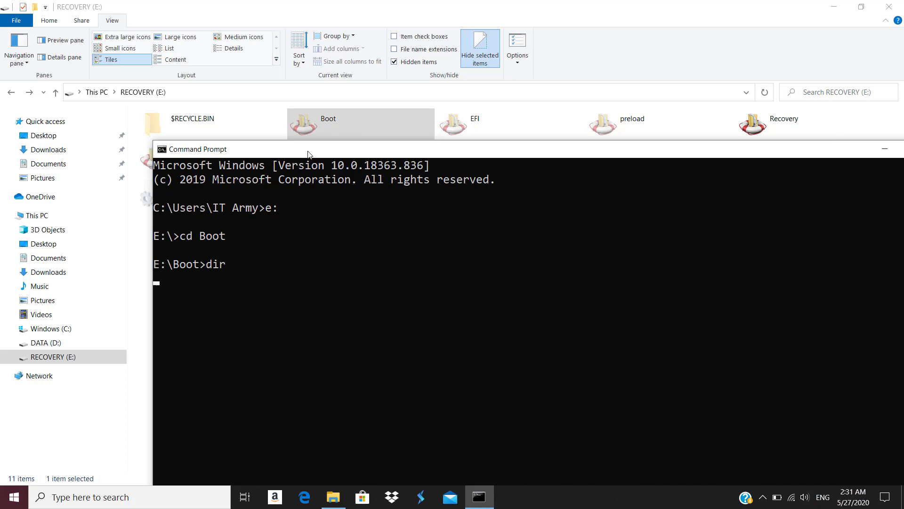
key(Return)
text(dir /a)
key(Return)
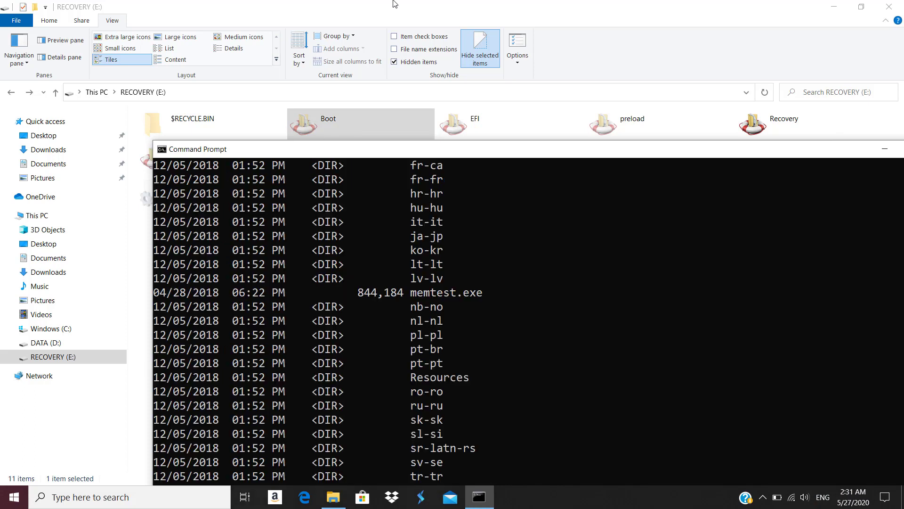
drag(406, 154, 388, 32)
scroll(399, 164, up, 10)
scroll(399, 161, down, 1)
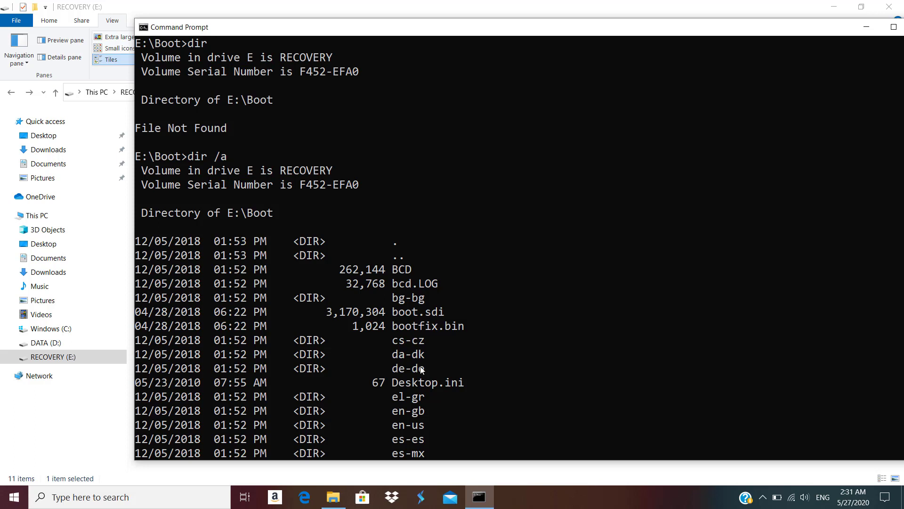
scroll(429, 384, down, 12)
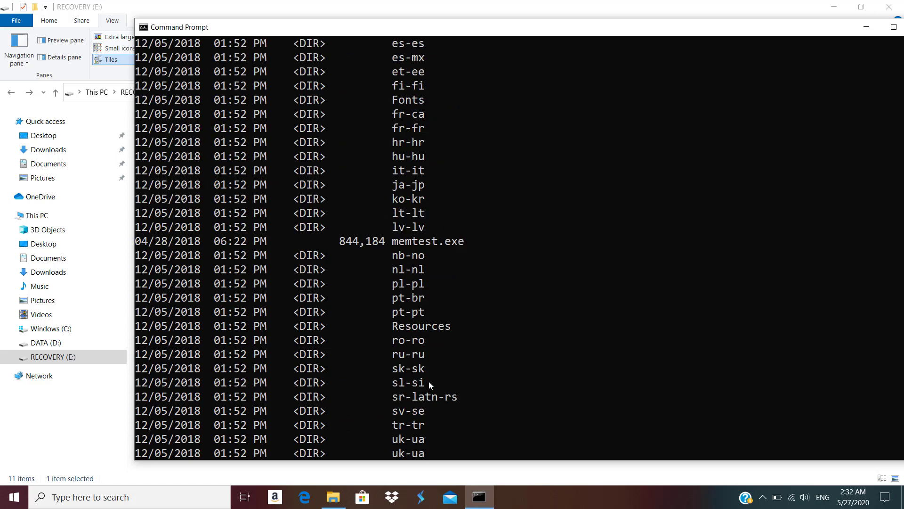
- Clear the console, open Desktop.ini in Notepad, select its CLSID value, and close Notepad
text(cls)
key(Return)
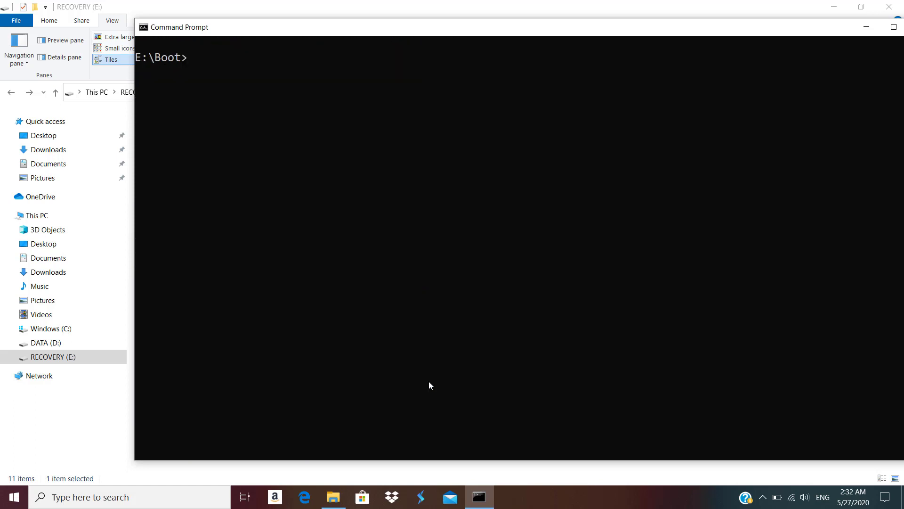
text(notepad dek)
key(BackSpace)
key(Tab)
key(Tab)
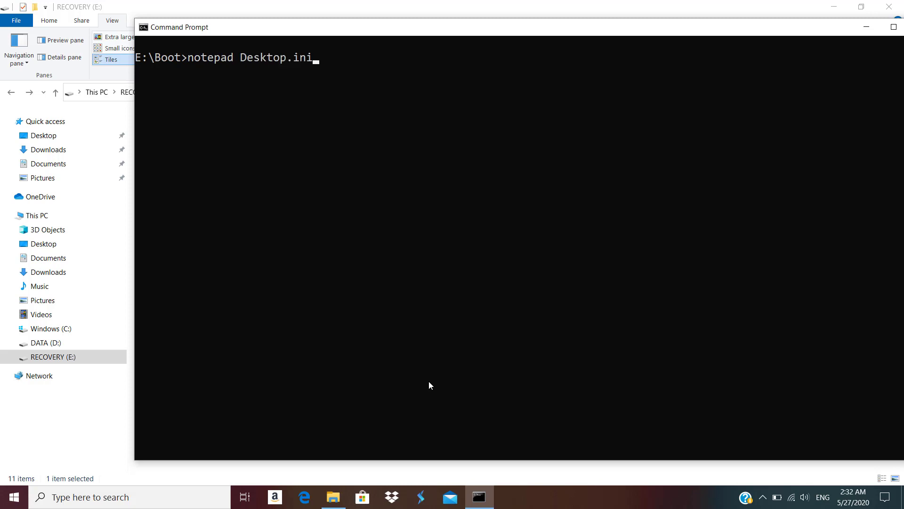
key(Return)
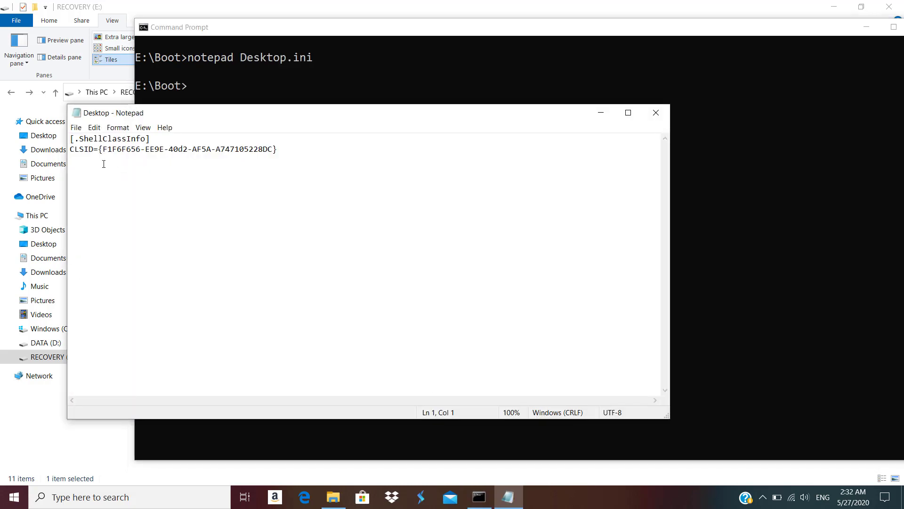
key(shift+End)
key(ctrl+c)
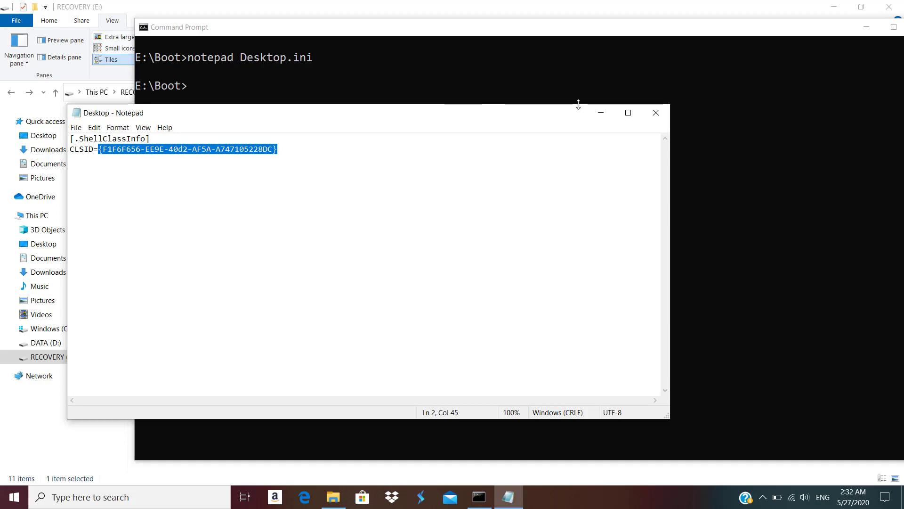
click(656, 113)
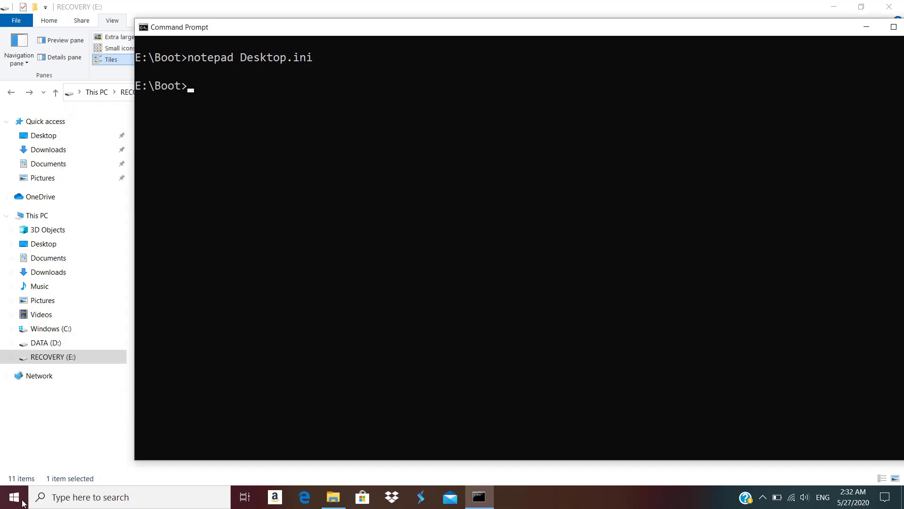
- Launch Registry Editor with regedit from the Run box
right_click(10, 504)
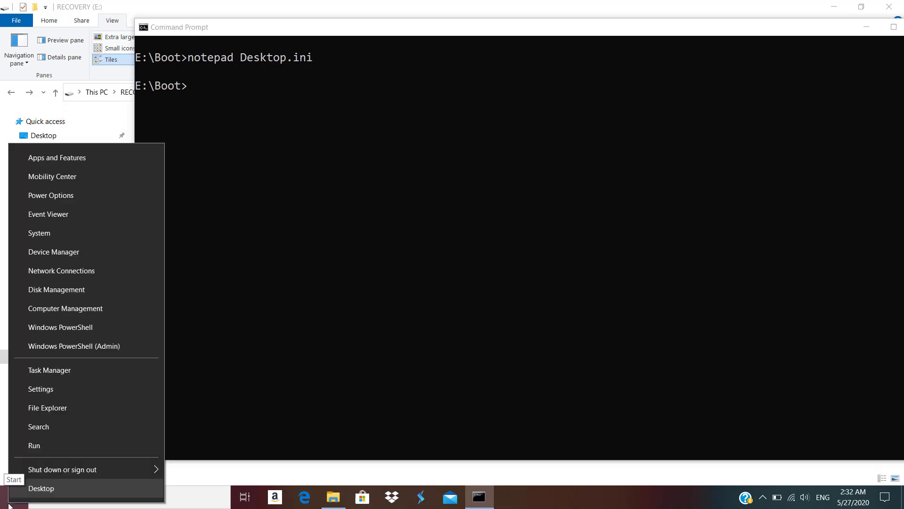
click(47, 451)
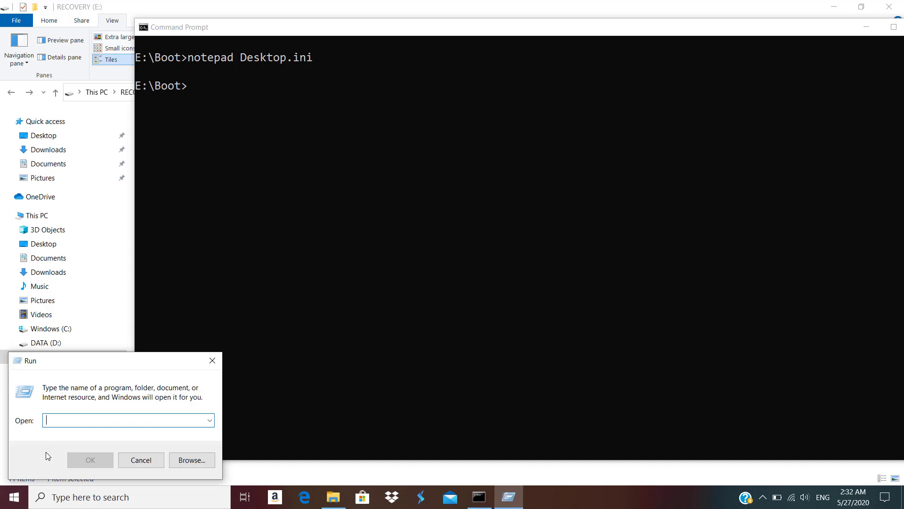
text(regedit)
key(Return)
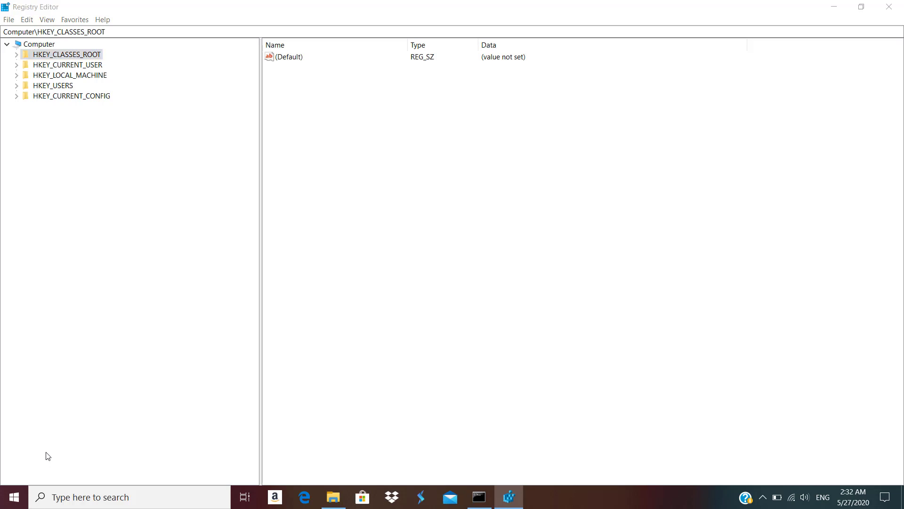
- Search the registry for the pasted CLSID {F1F6F656-EE9E-40d2-AF5A-A747105228DC}
key(ctrl+f)
key(ctrl+v)
key(Return)
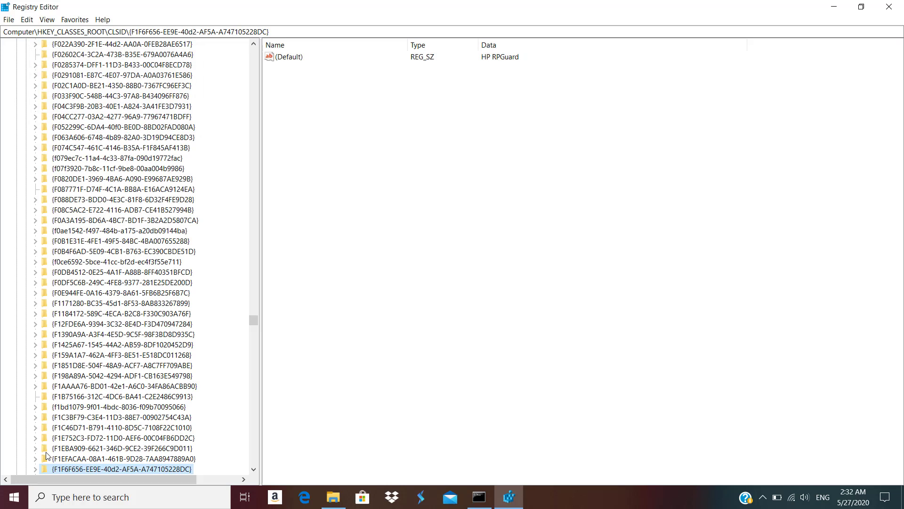
scroll(77, 470, down, 10)
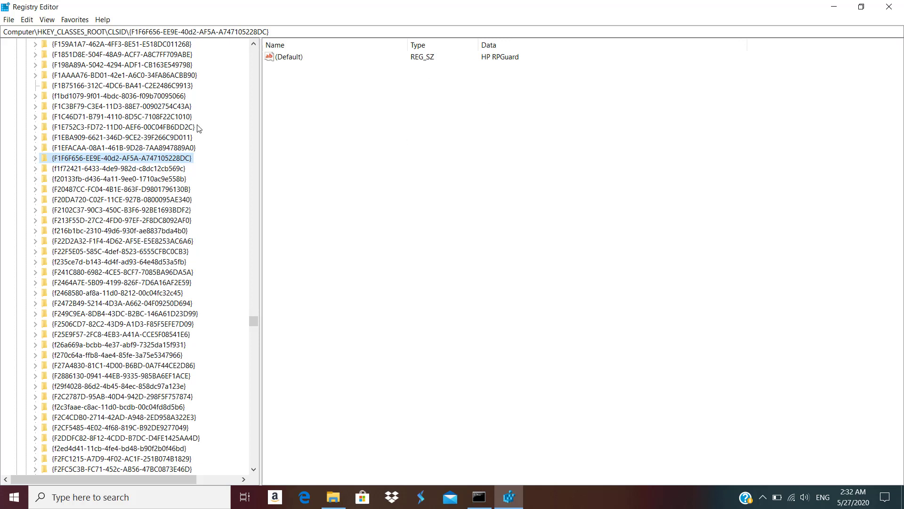
- Expand the HP RPGuard key and inspect DefaultIcon and InprocServer32 (hprpguard.dll)
double_click(126, 160)
key(Down)
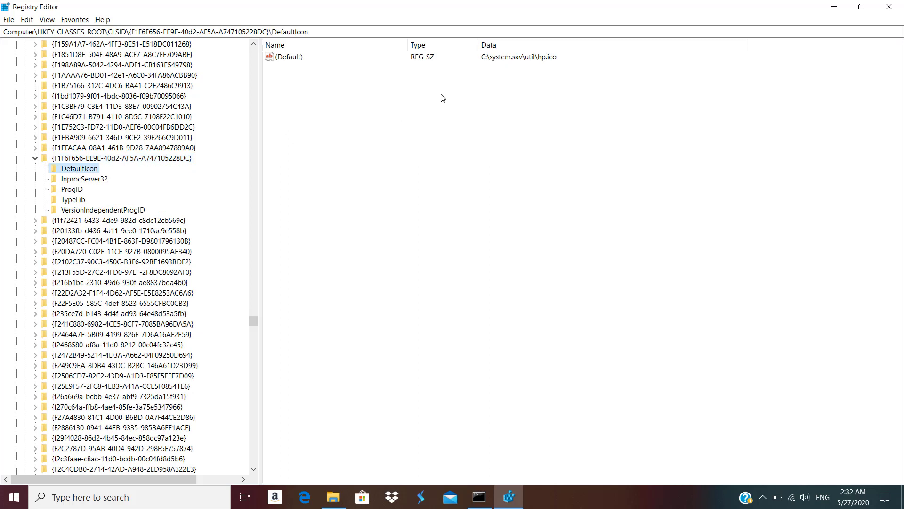
click(86, 182)
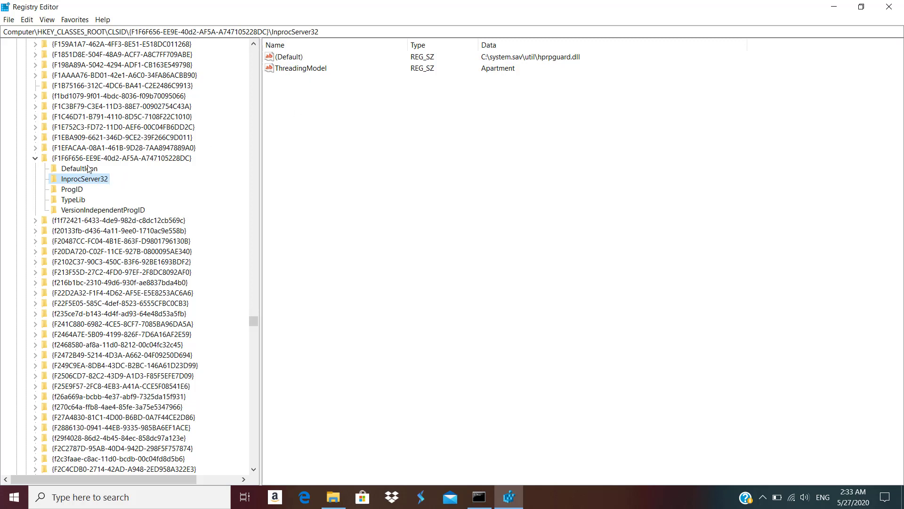
- Delete the HP RPGuard CLSID key and all its subkeys
click(84, 160)
right_click(84, 159)
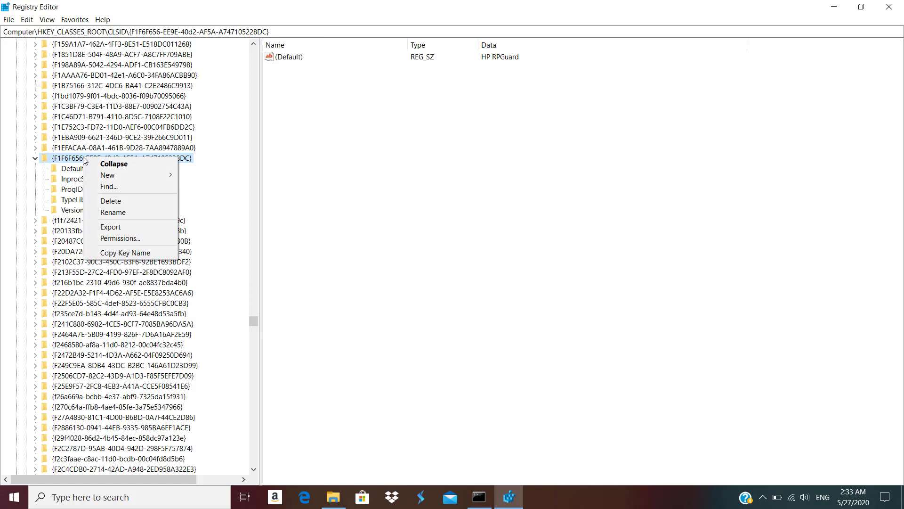
click(110, 201)
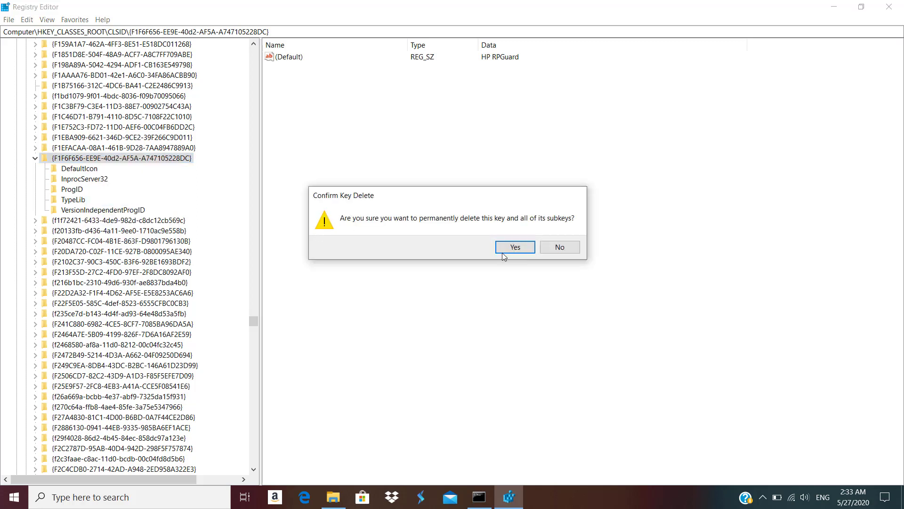
click(515, 246)
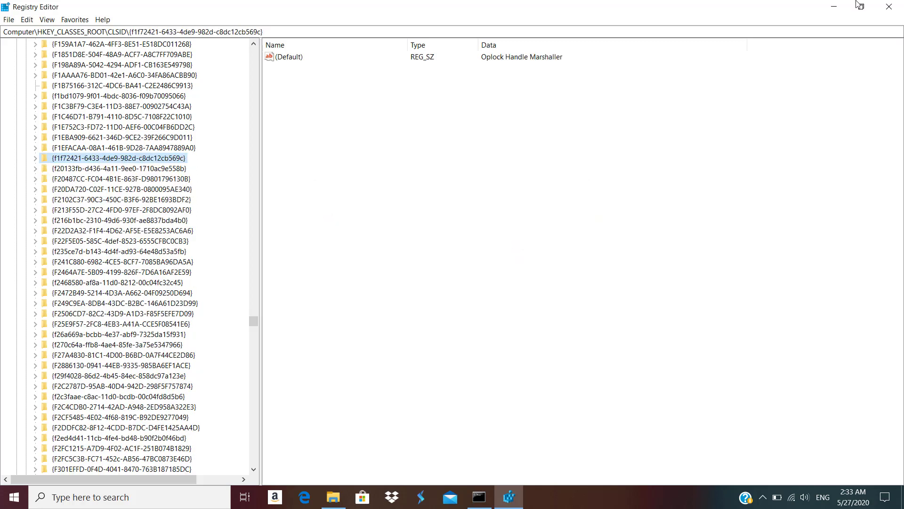
- Close Registry Editor and refresh the RECOVERY (E:) drive listing
click(893, 9)
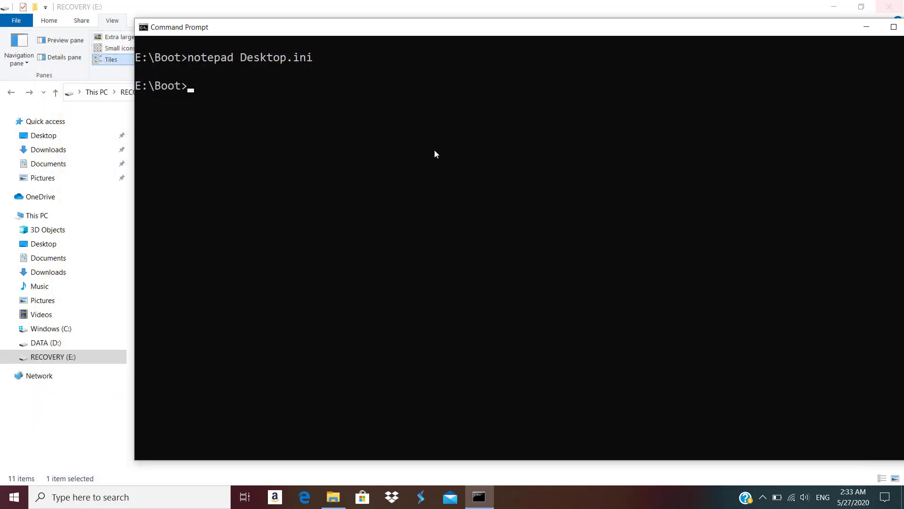
click(404, 5)
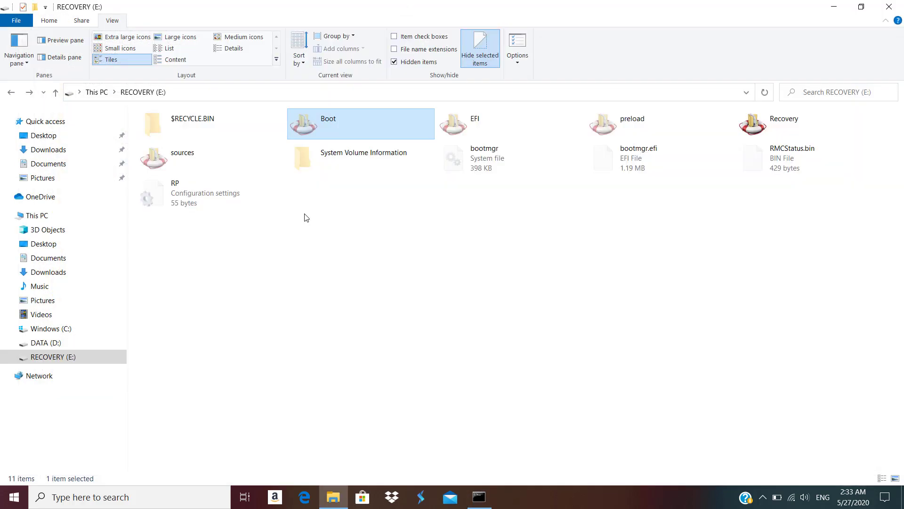
click(764, 92)
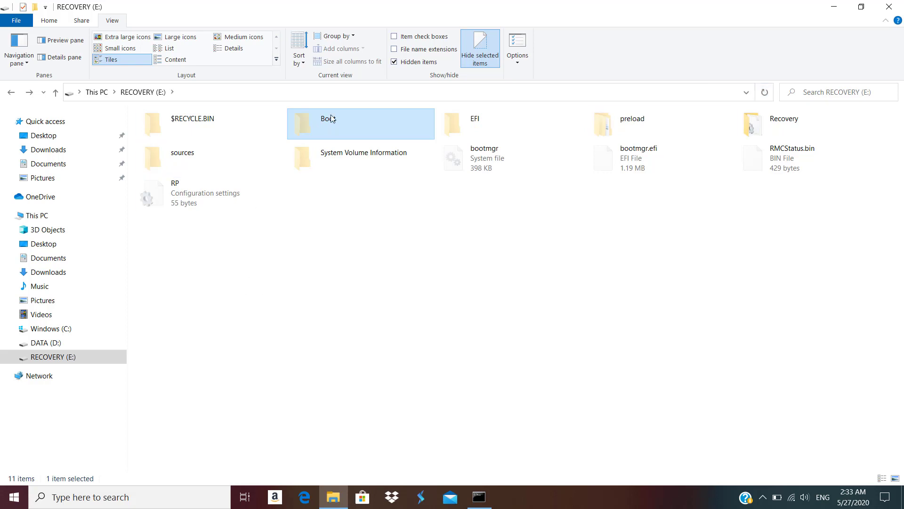
- Browse the Boot folder on RECOVERY (E:), then return to the drive root
double_click(312, 123)
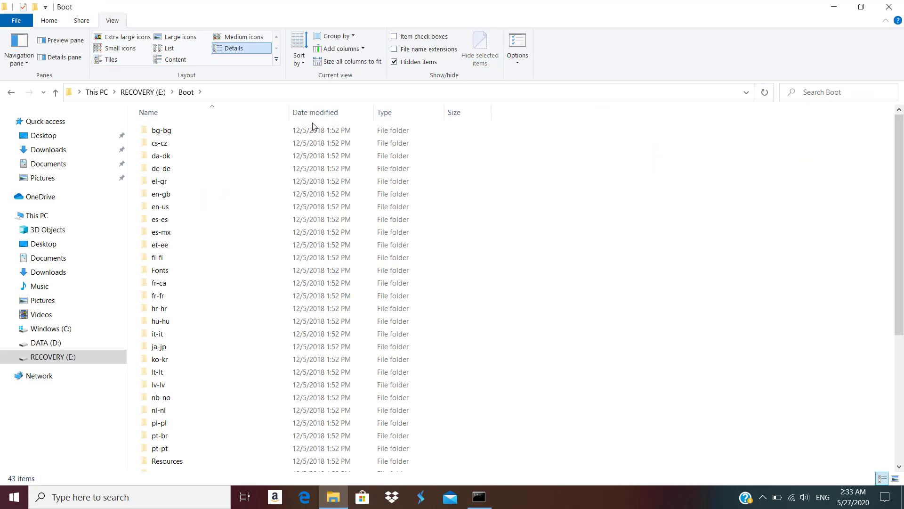
scroll(313, 126, down, 4)
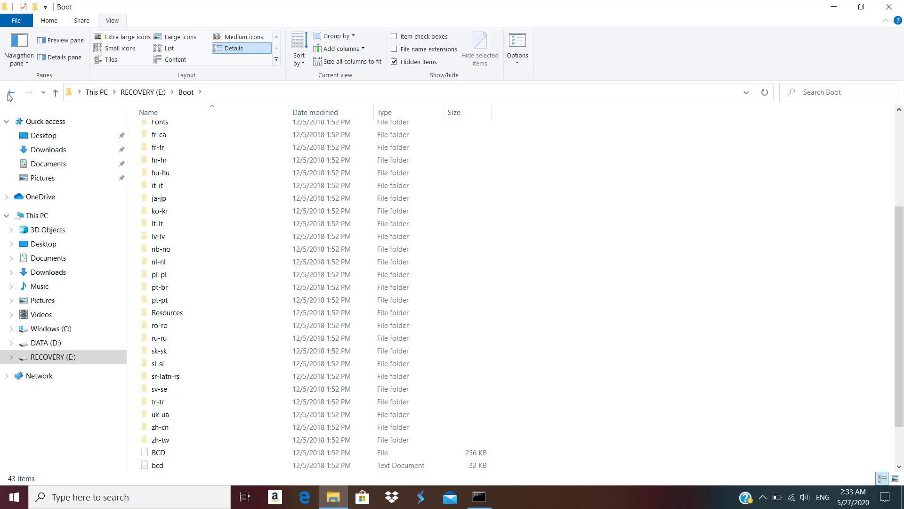
click(10, 93)
double_click(318, 122)
text(fo)
scroll(195, 274, down, 4)
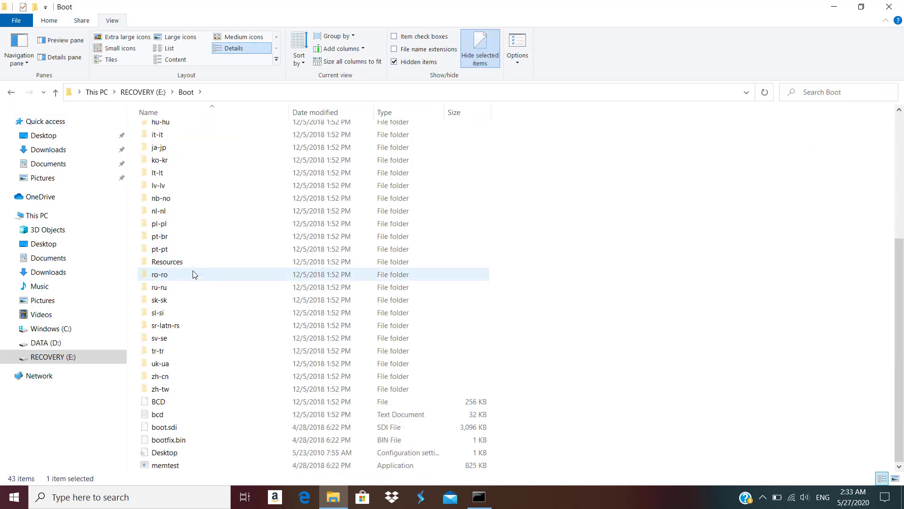
text(bc)
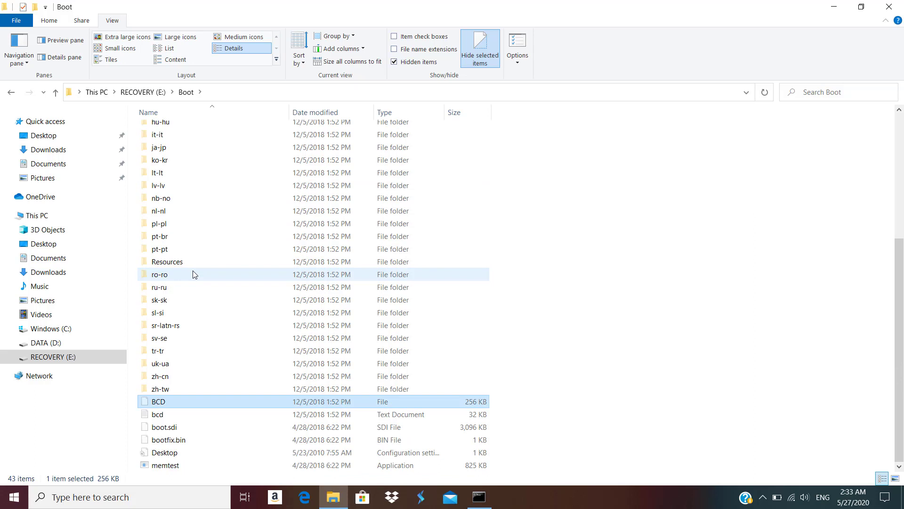
key(BackSpace)
- Inspect EFI\Boot and its bootx64.efi file, then go back to the drive root
key(e)
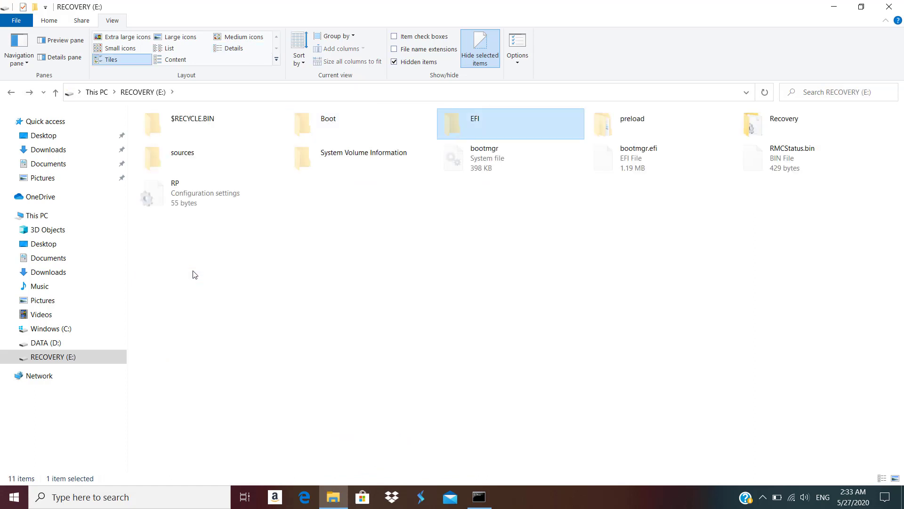
key(Return)
key(m)
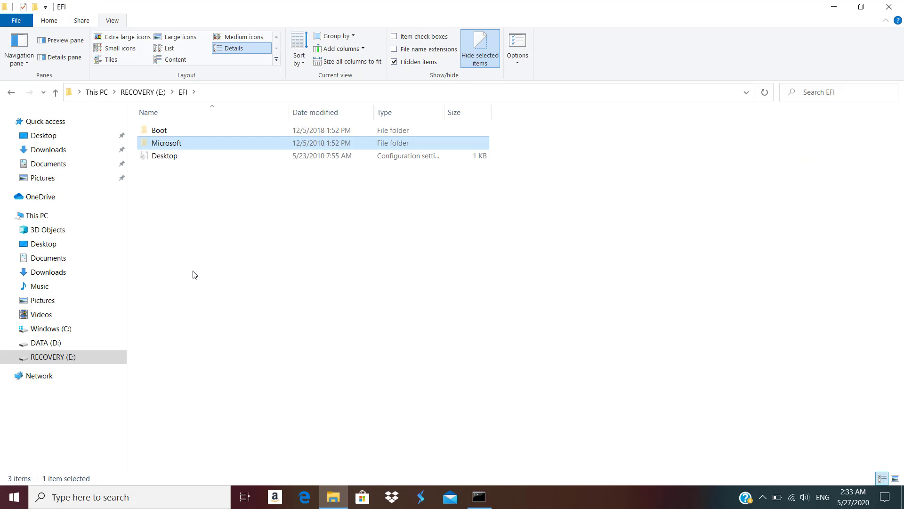
key(b)
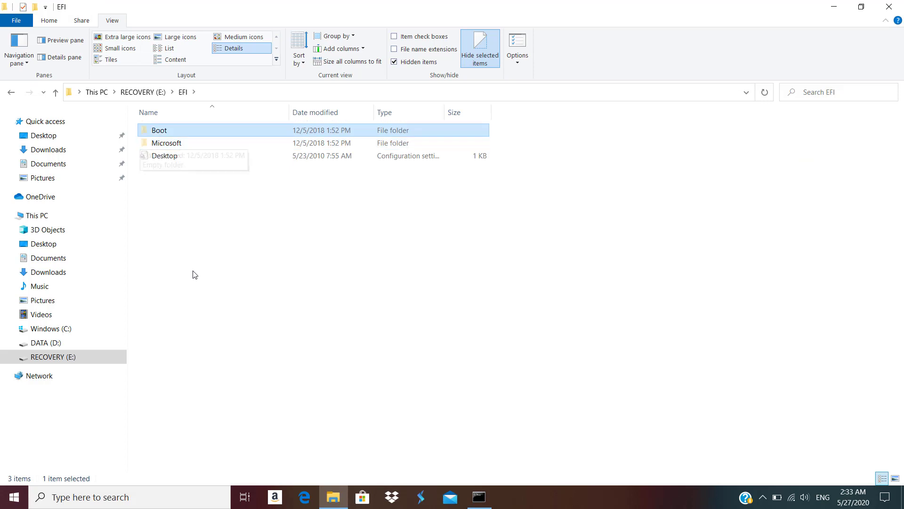
key(Return)
key(b)
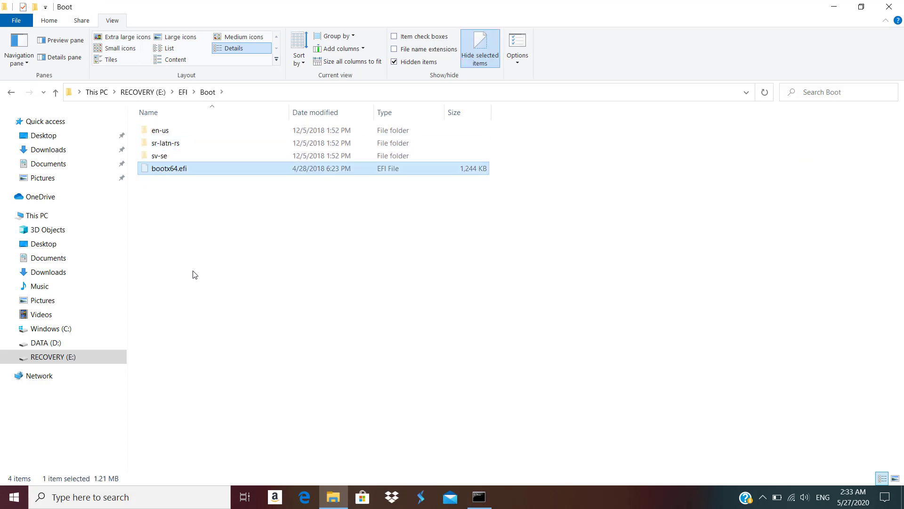
key(BackSpace)
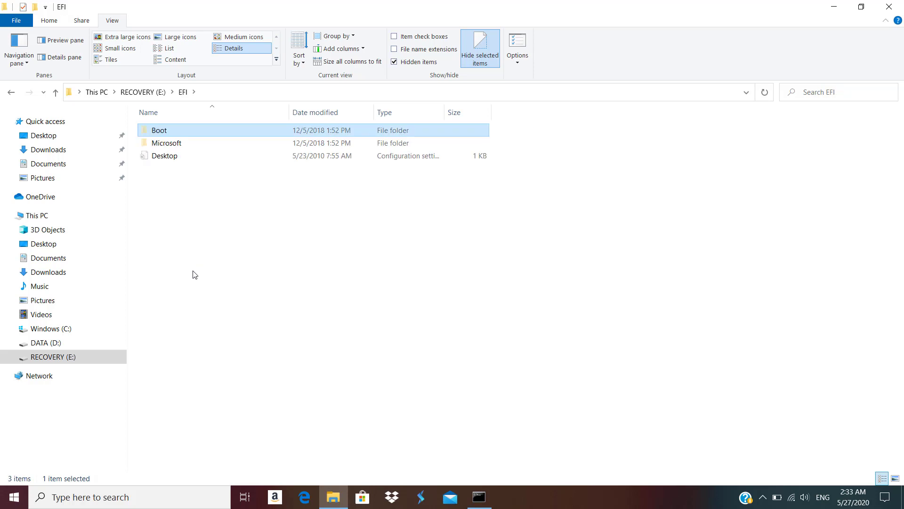
key(BackSpace)
- Peek into the preload folder, then check its size in Properties
key(Right)
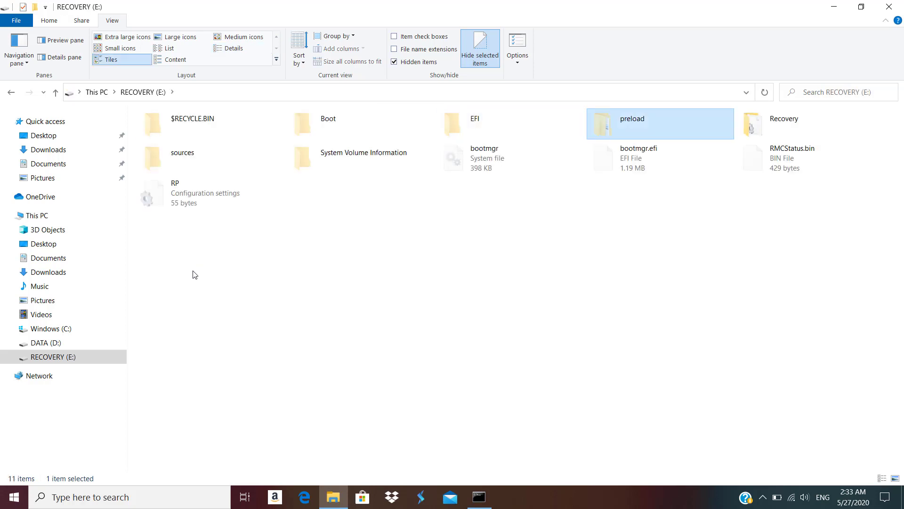
key(Return)
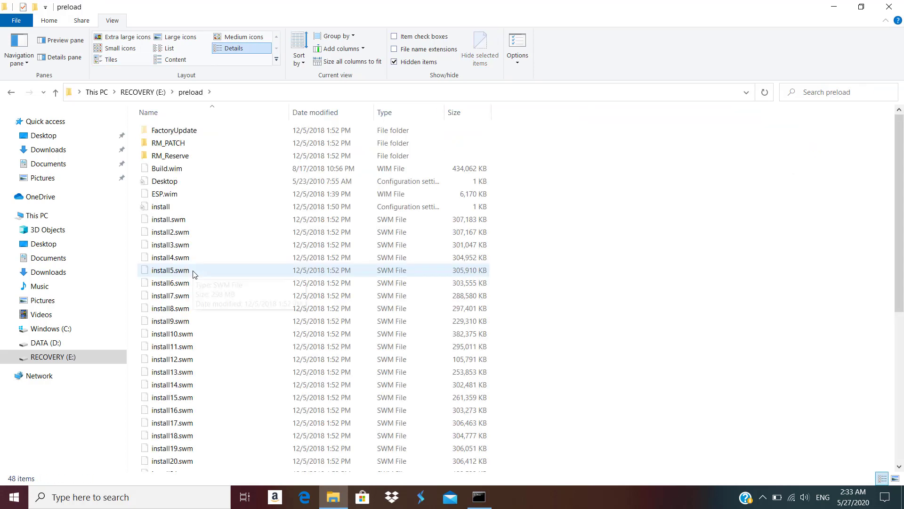
key(Down)
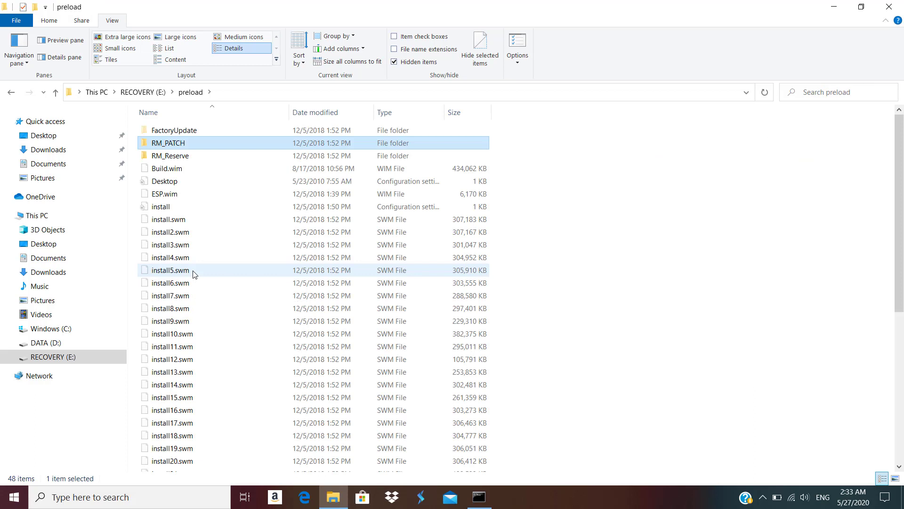
key(alt+Up)
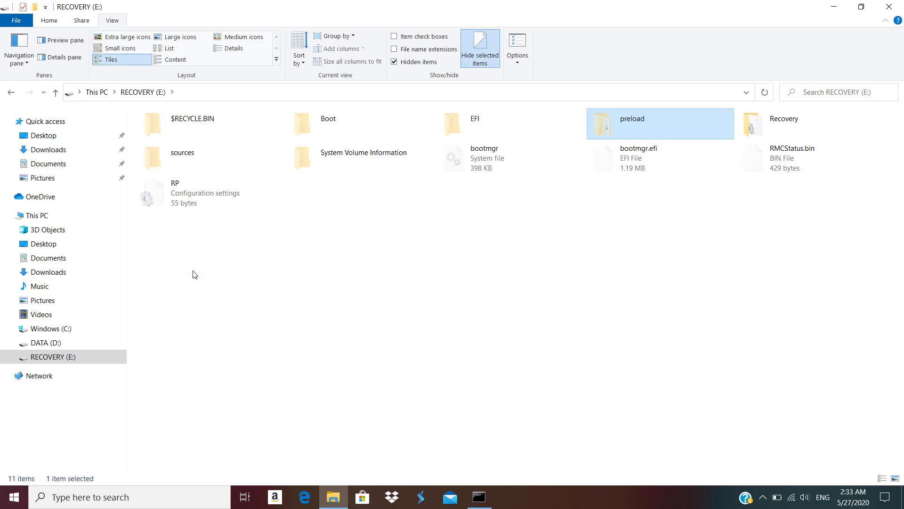
key(alt+Return)
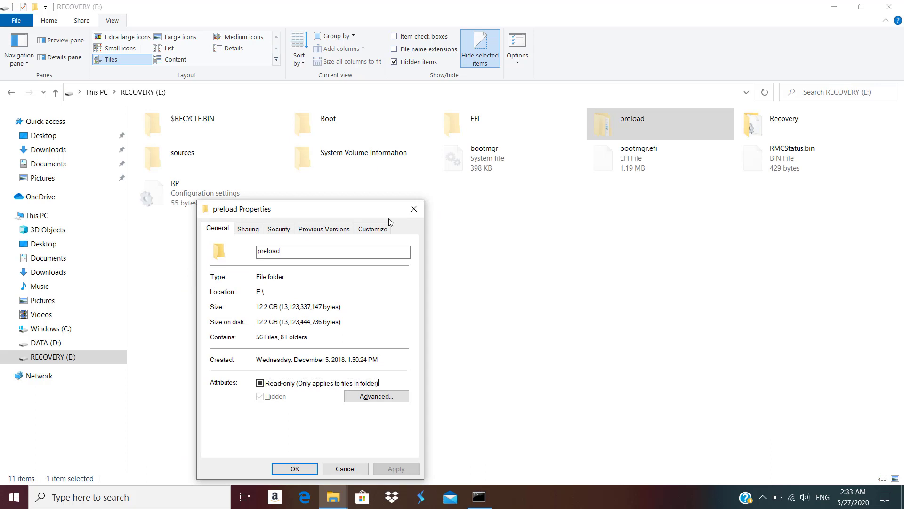
click(413, 209)
- Check the Recovery folder's properties and browse its WindowsRE subfolder
key(Right)
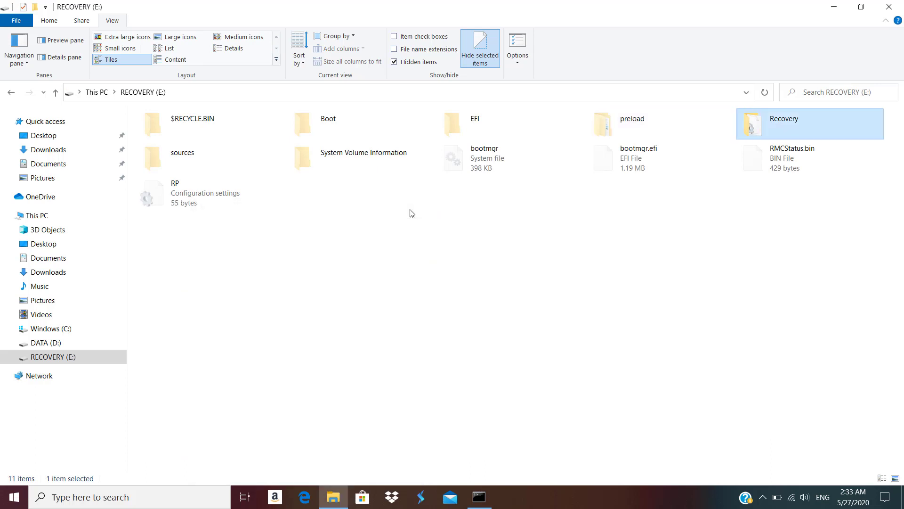
key(alt+Return)
key(Escape)
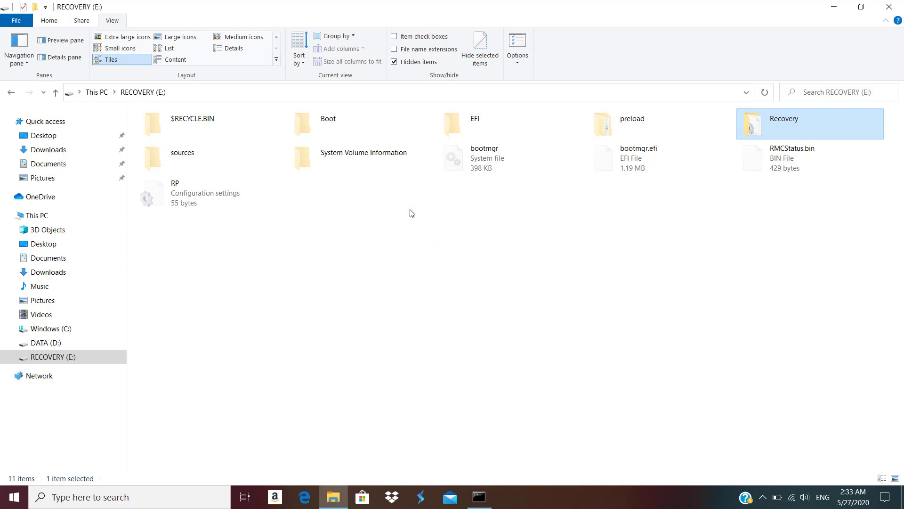
key(Return)
key(Down)
key(Up)
key(Return)
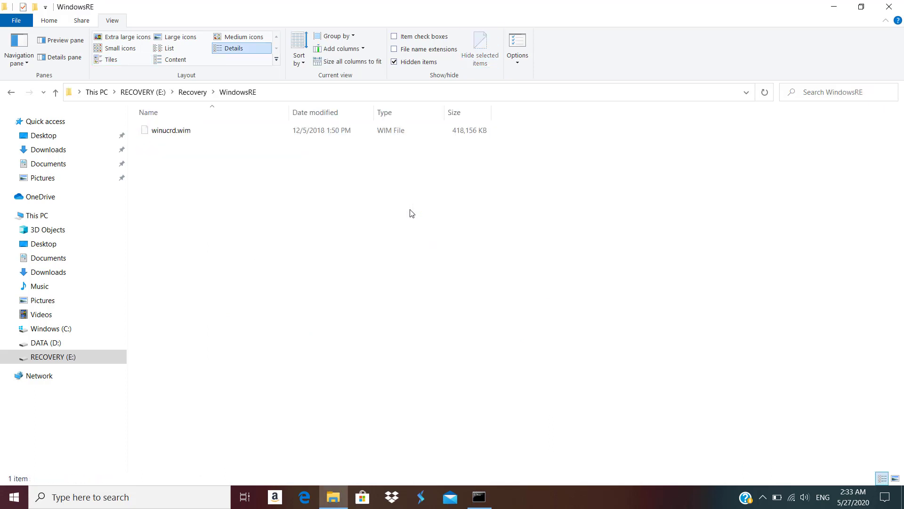
key(Down)
key(BackSpace)
key(BackSpace)
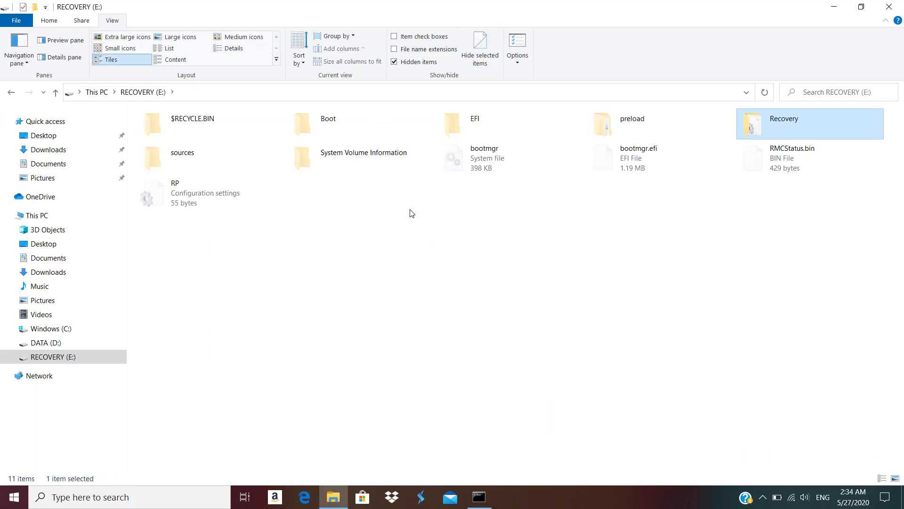
- Look inside the sources folder and return to RECOVERY (E:)
key(Right)
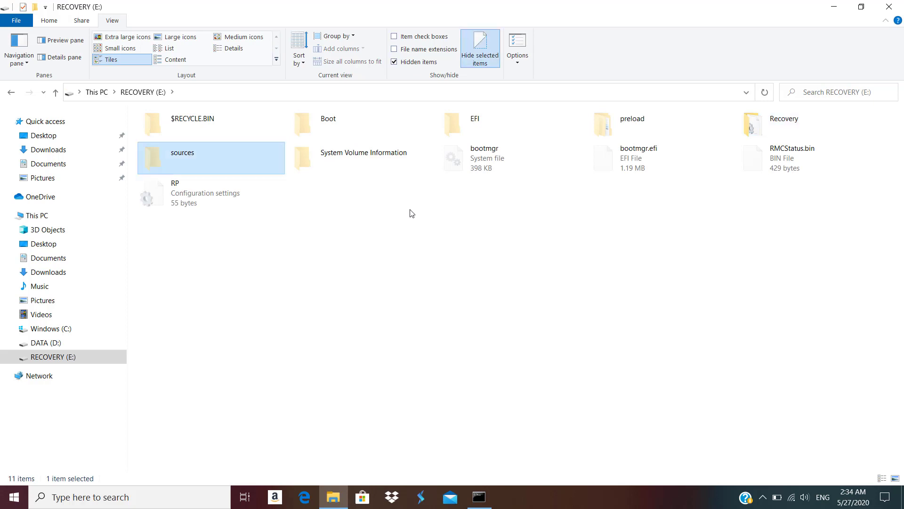
key(Return)
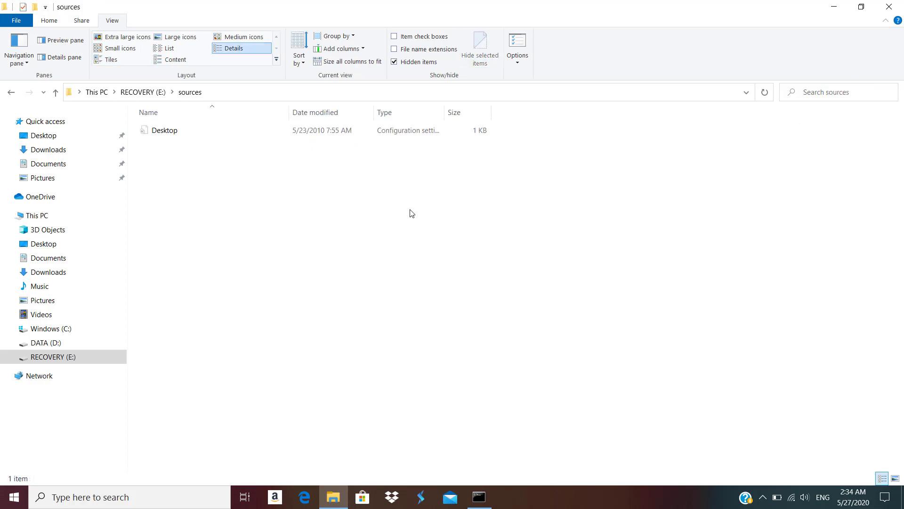
key(BackSpace)
- Step through the drive's entries back to the preload folder and open it
key(Right)
key(Up)
key(Right)
key(Right)
key(Down)
key(Left)
key(Right)
key(Up)
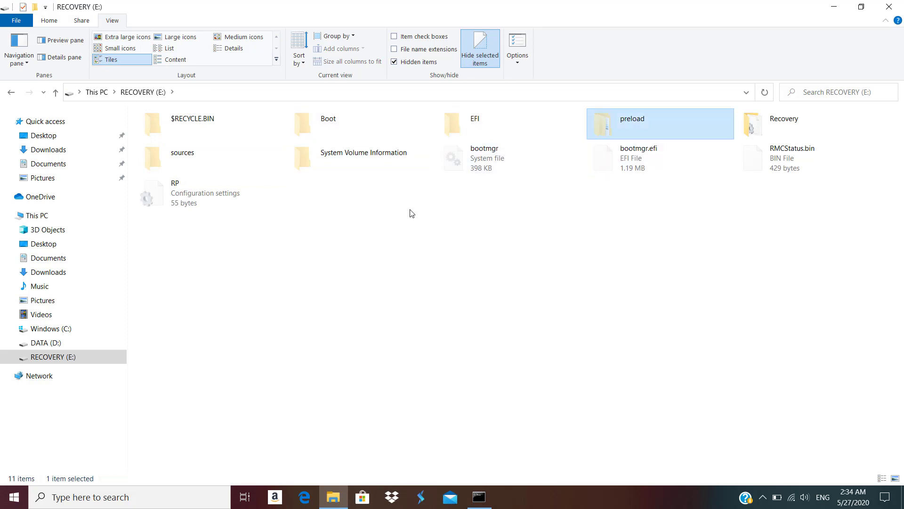
key(Return)
- Select the split parts install.swm through install41.swm to see their 11.7 GB total
key(Down)
key(Down)
key(Down)
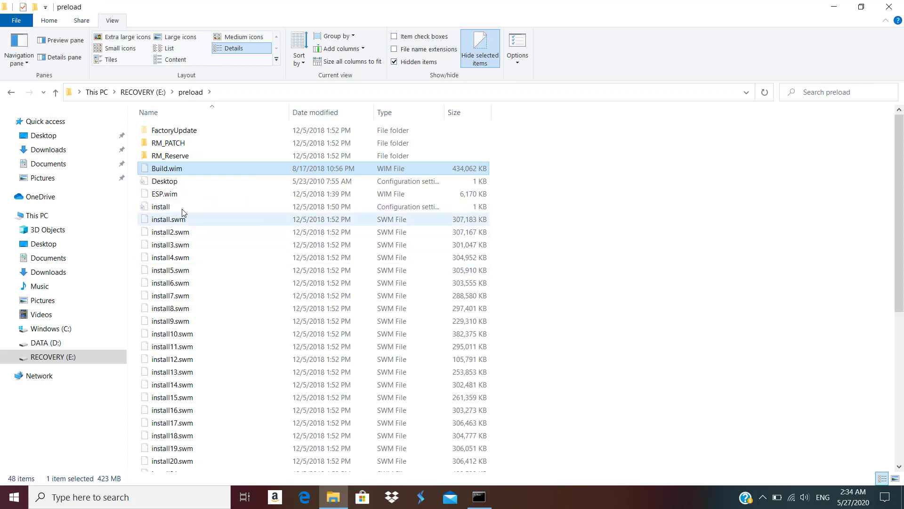
click(177, 221)
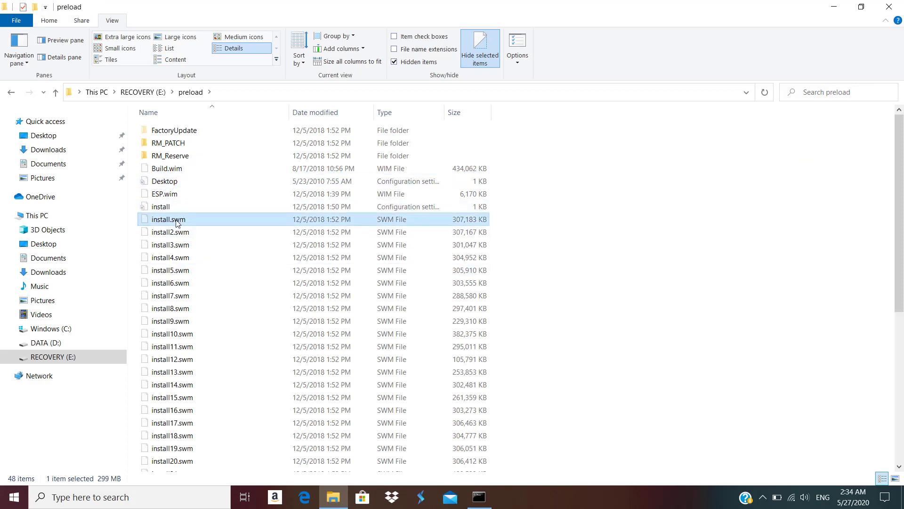
key(shift+End)
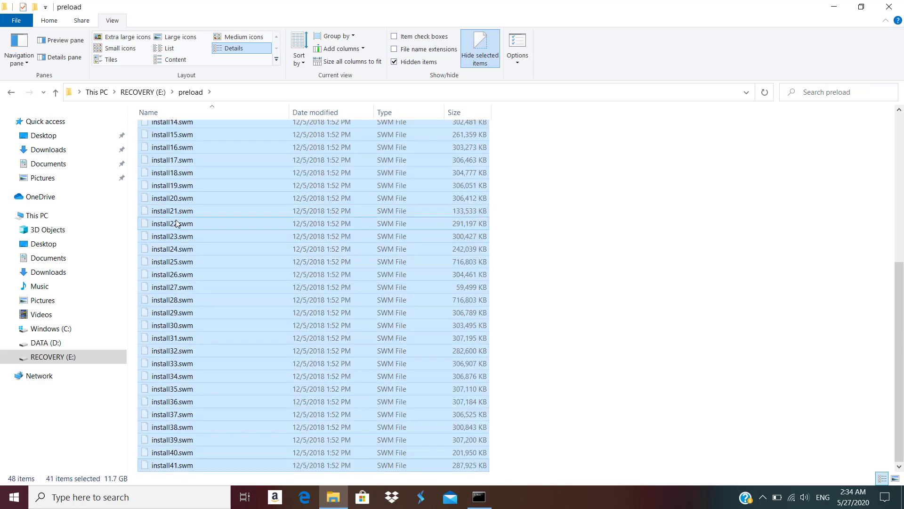
key(Home)
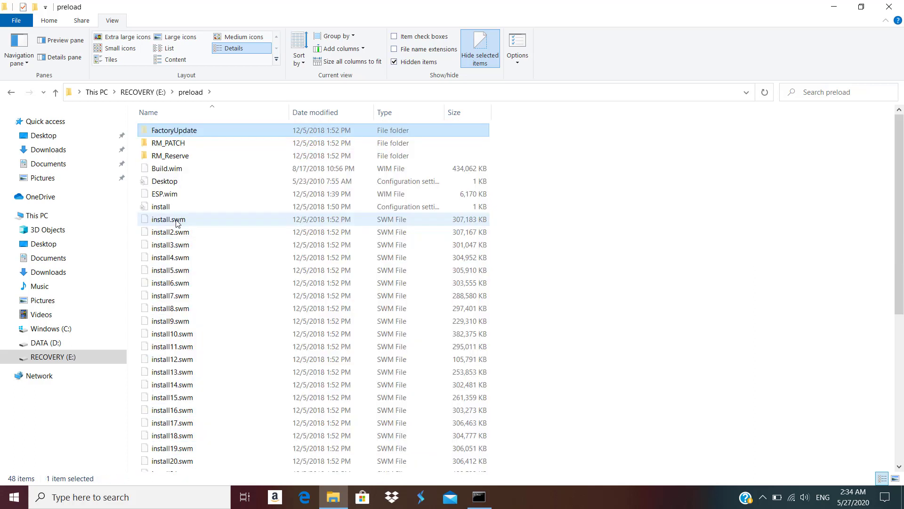
key(Down)
key(Down)
key(Down)
key(Down)
key(Down)
key(Down)
key(Down)
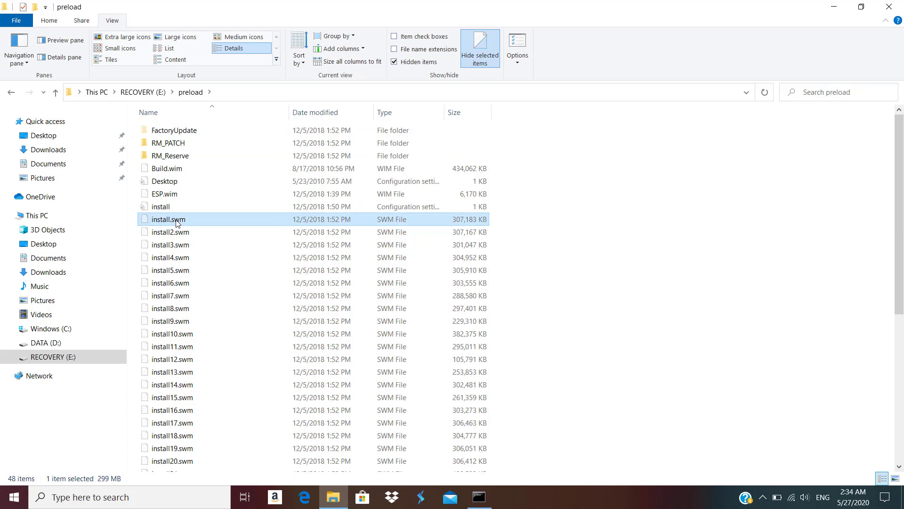
key(shift+End)
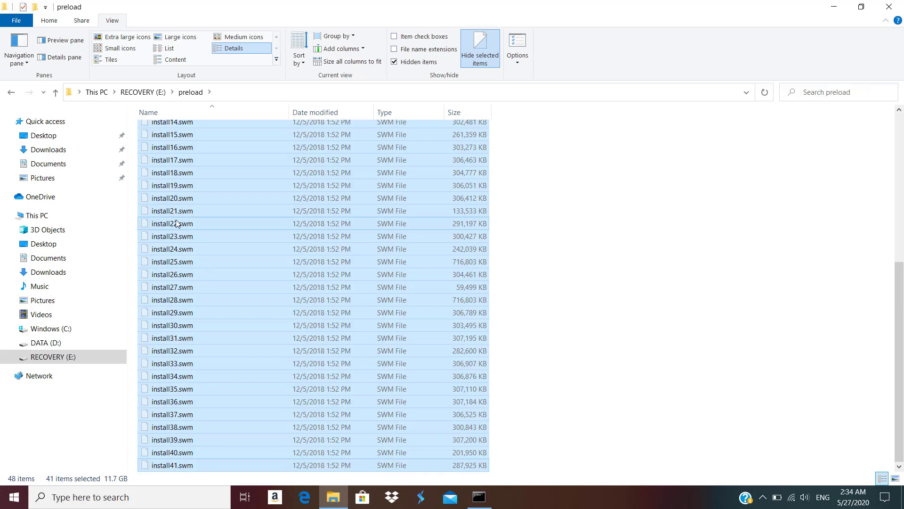
click(191, 285)
key(Home)
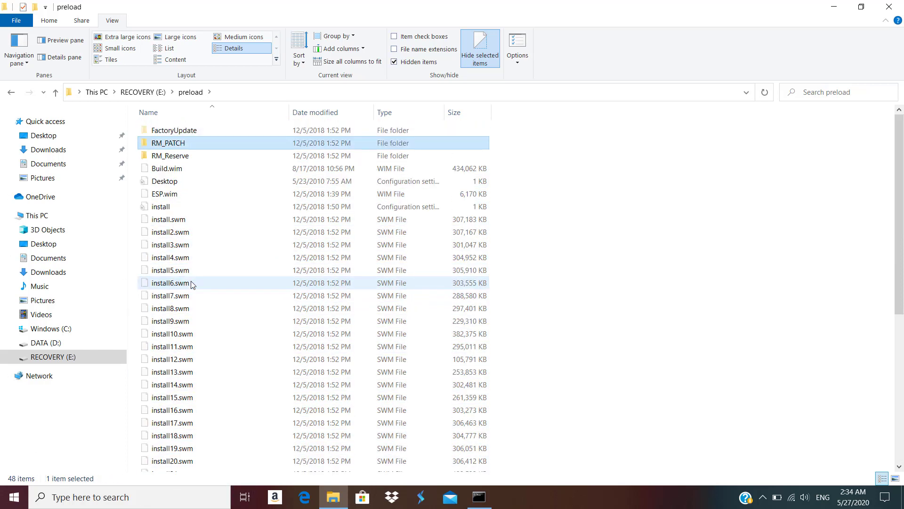
key(Down)
key(Down)
key(Down)
key(Down)
key(Down)
key(Down)
key(Down)
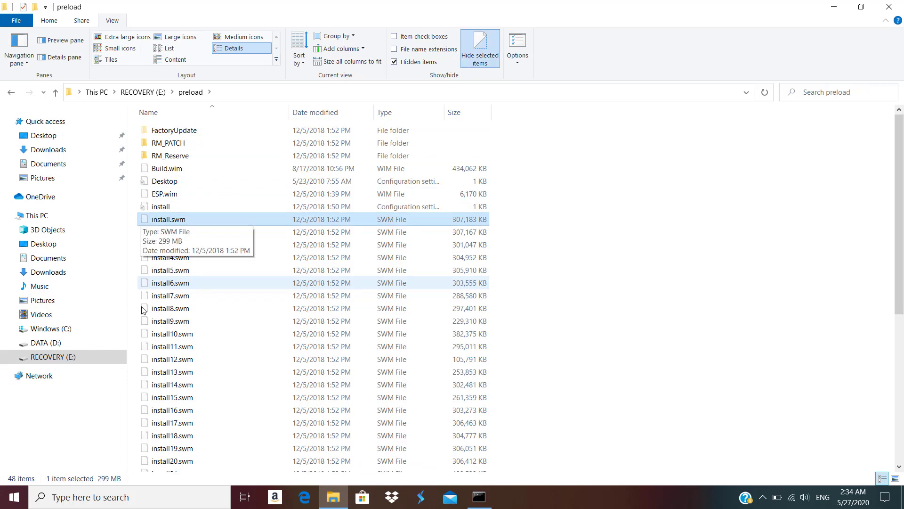
- Mount Win10_1809Oct_English_x64 from DATA (D:) and locate install.wim (4.09 GB) in sources
click(49, 344)
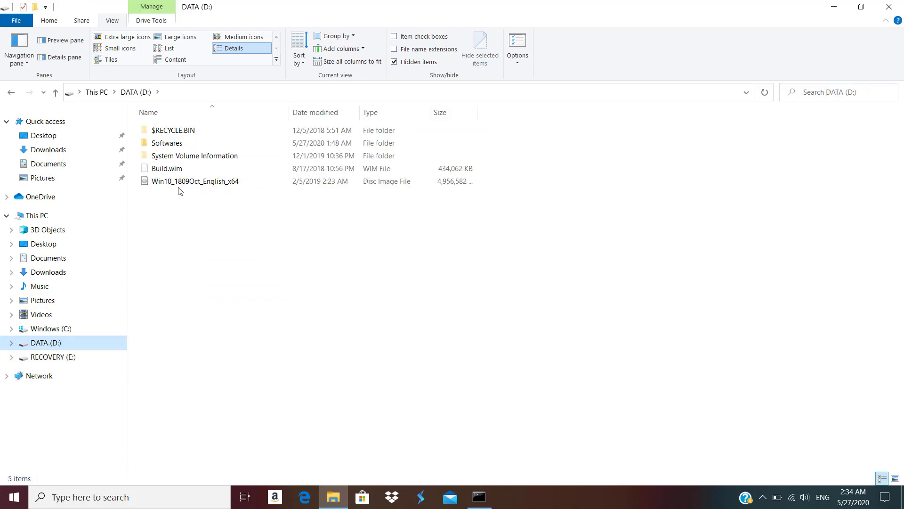
click(182, 183)
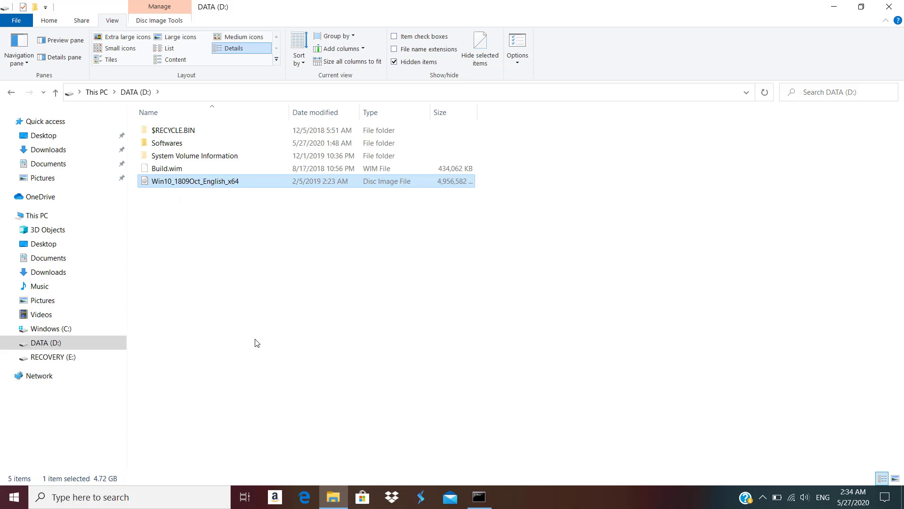
double_click(186, 183)
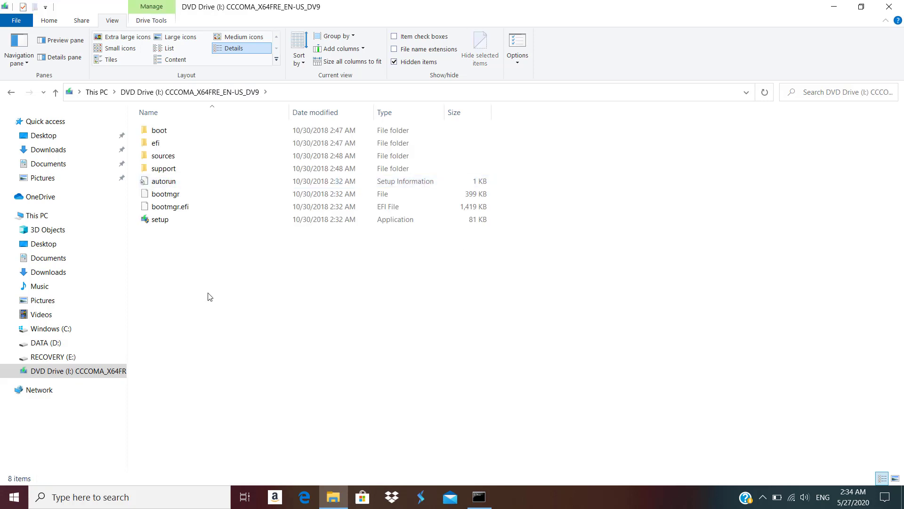
double_click(162, 156)
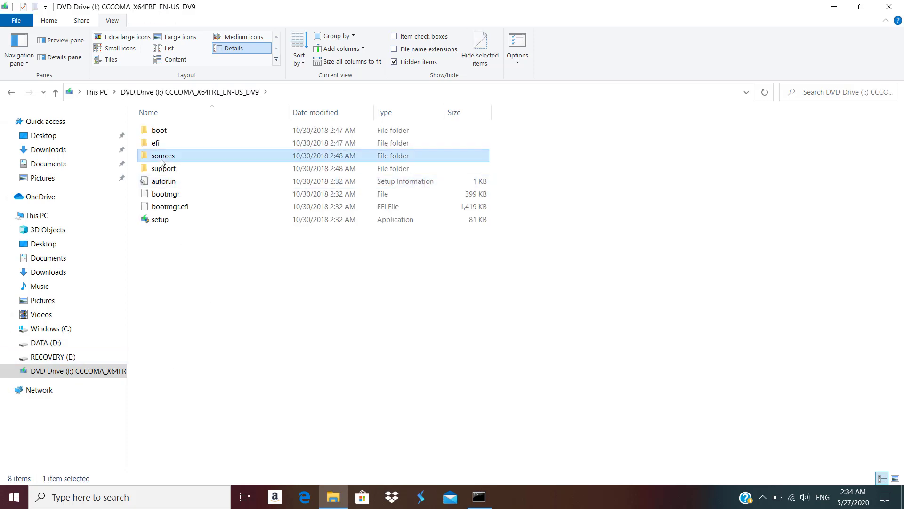
text(ins)
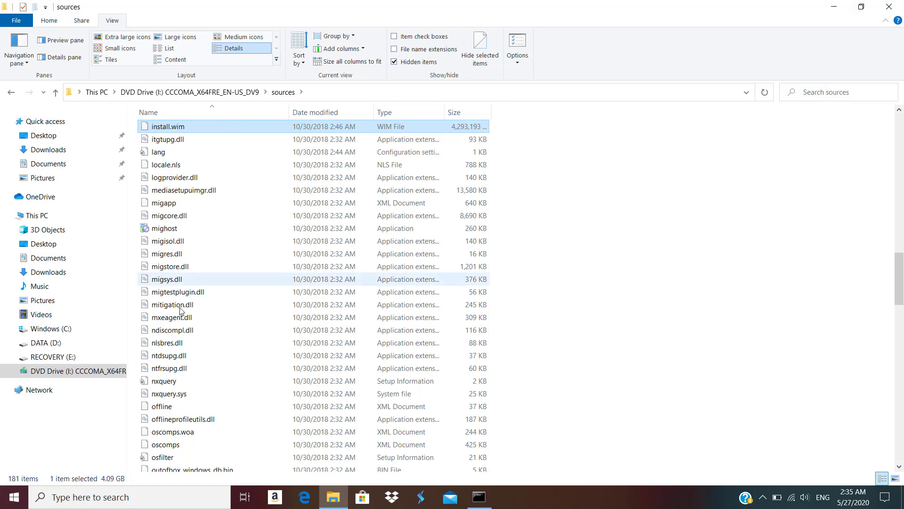
- Revisit the preload folder on RECOVERY (E:), then view the drive list in This PC
click(71, 360)
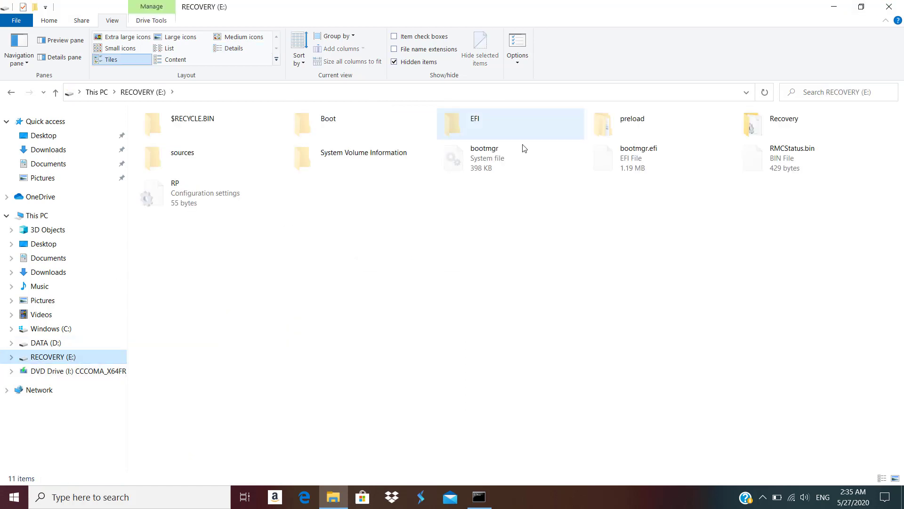
double_click(632, 123)
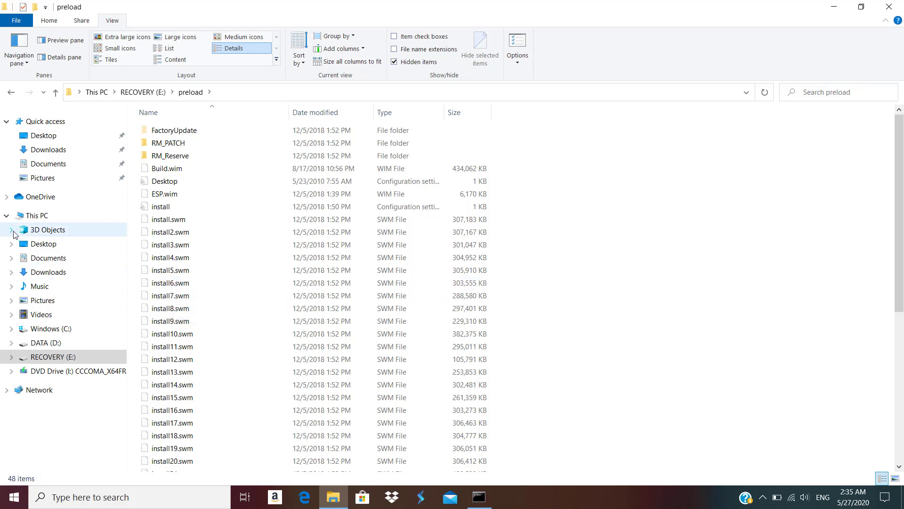
click(41, 215)
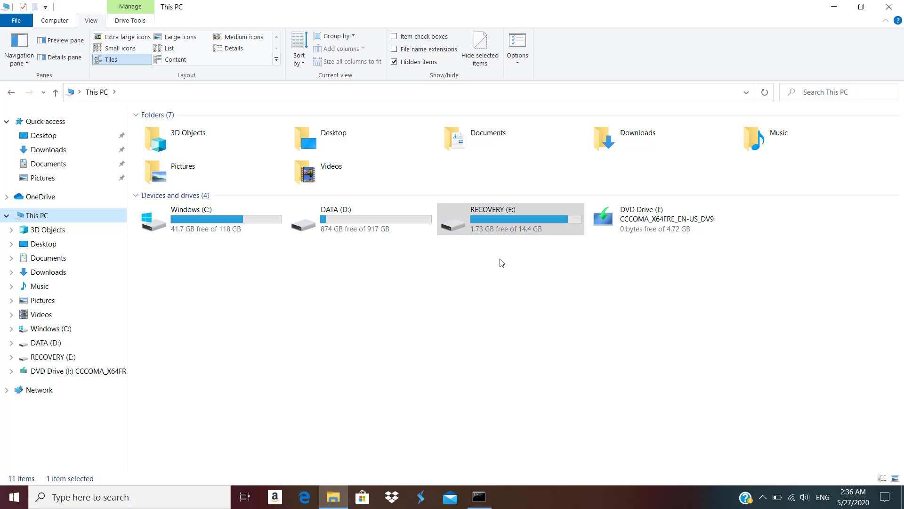
click(490, 232)
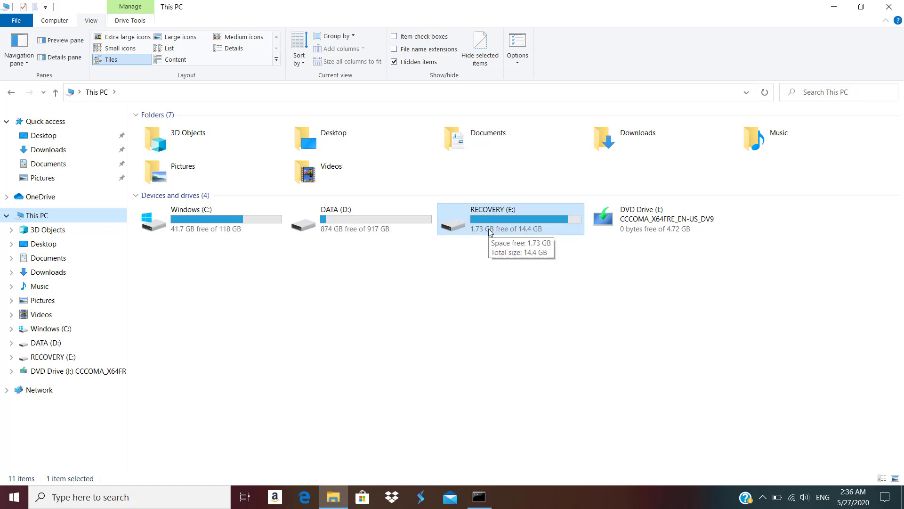
click(39, 494)
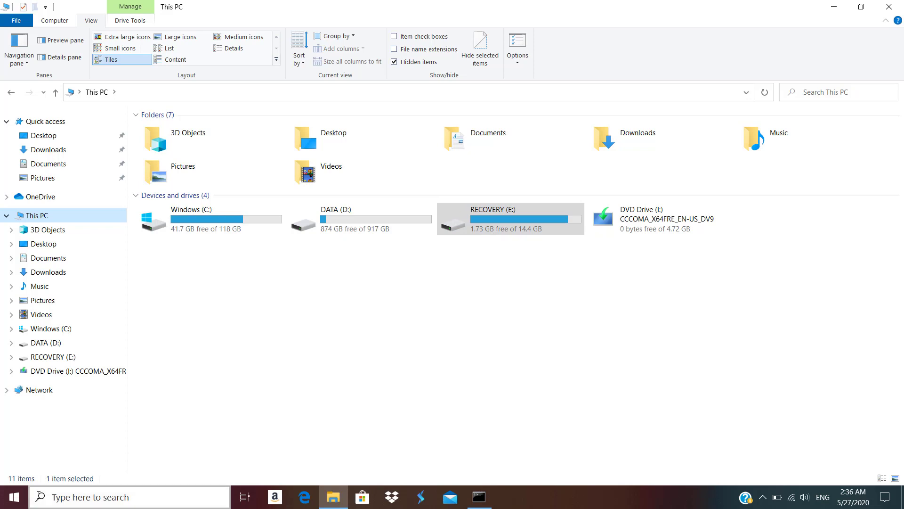
click(7, 505)
text(hp)
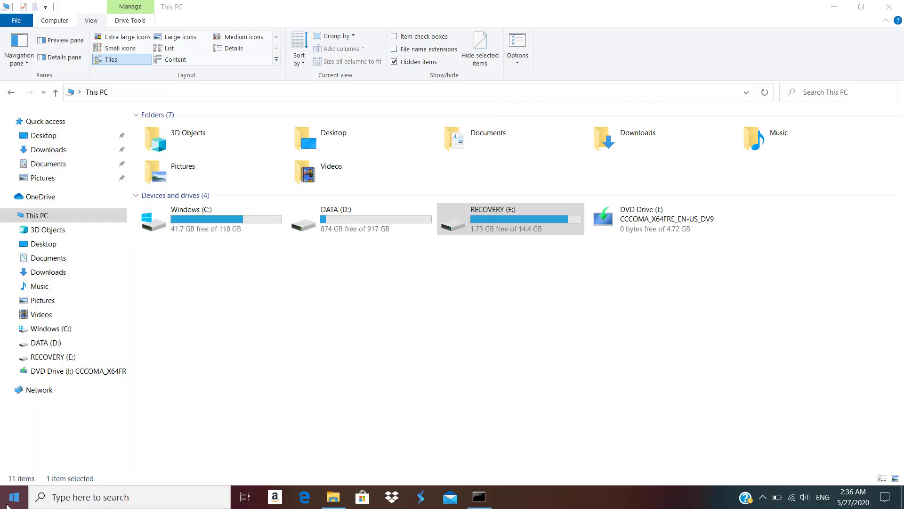
key(Escape)
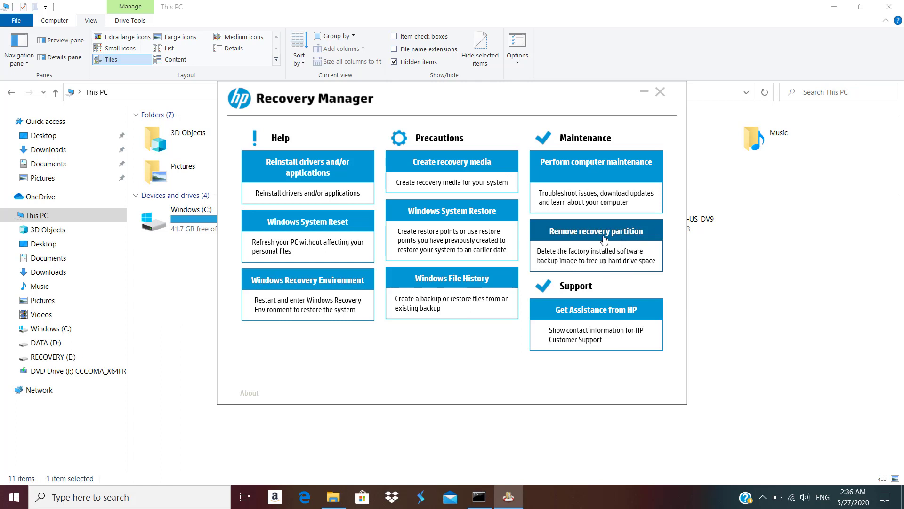
click(659, 93)
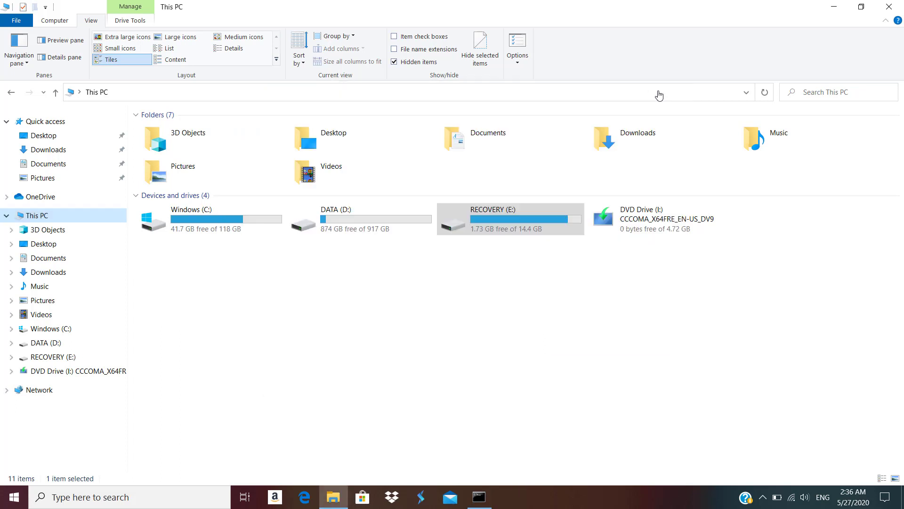
- Close the old File Explorer window and start a fresh one at Quick access
click(889, 7)
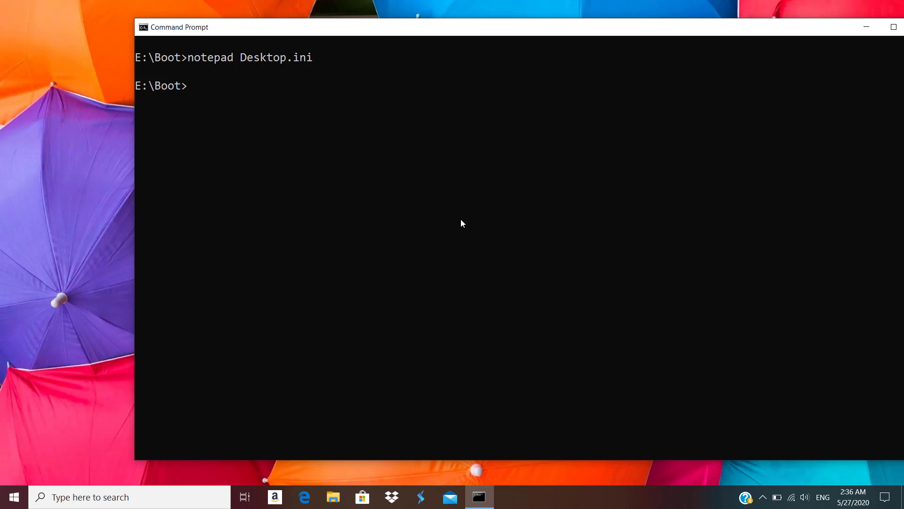
click(332, 495)
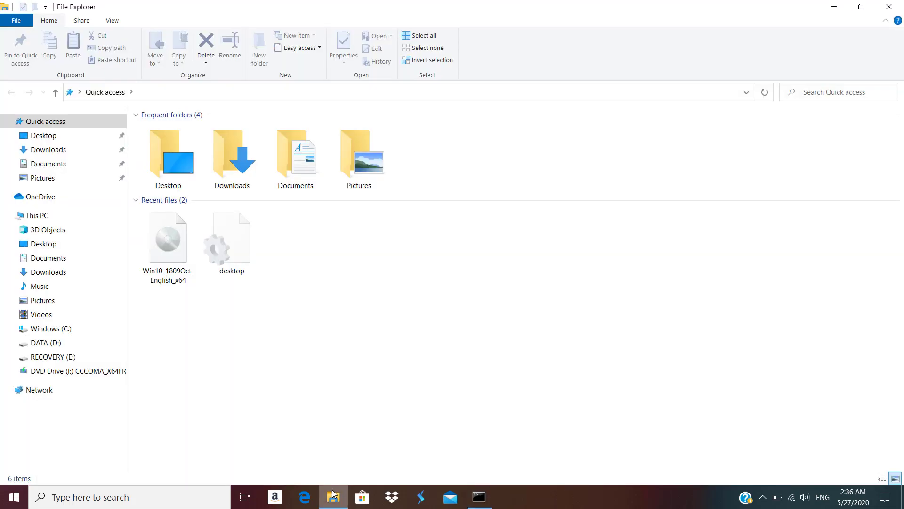